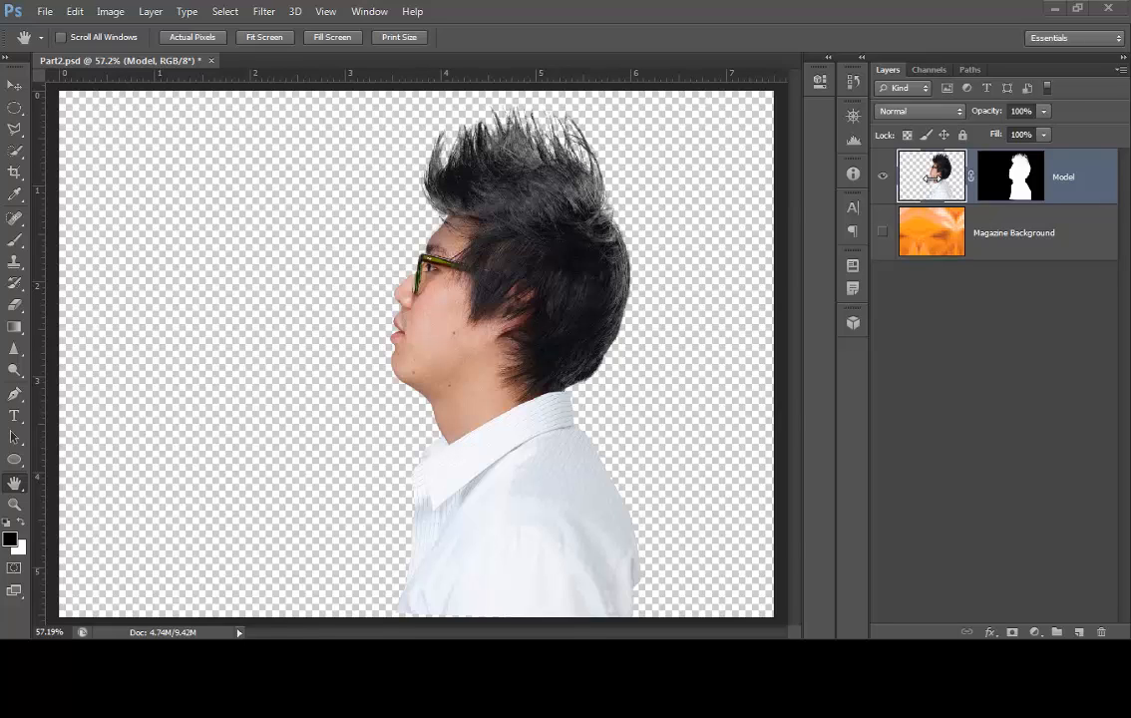
# Step: Select the outline of the Model layer and save the selection as a new channel named model outline
pyautogui.keyDown('ctrl'); pyautogui.click(933, 183); pyautogui.keyUp('ctrl')
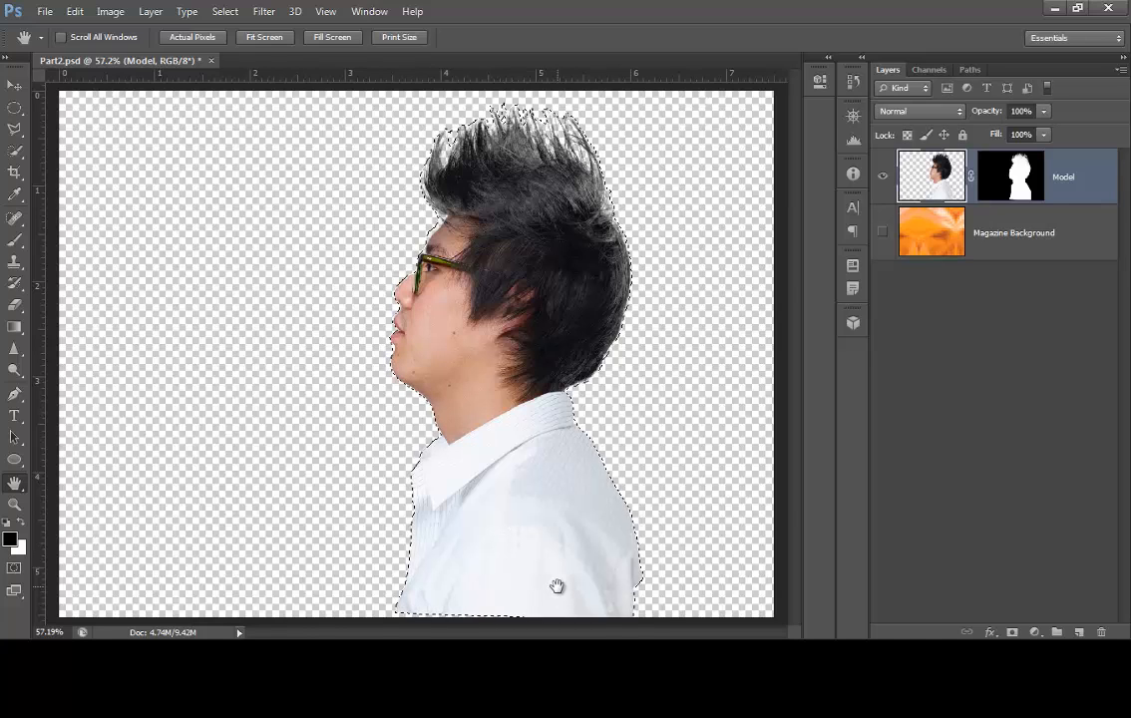
pyautogui.click(224, 11)
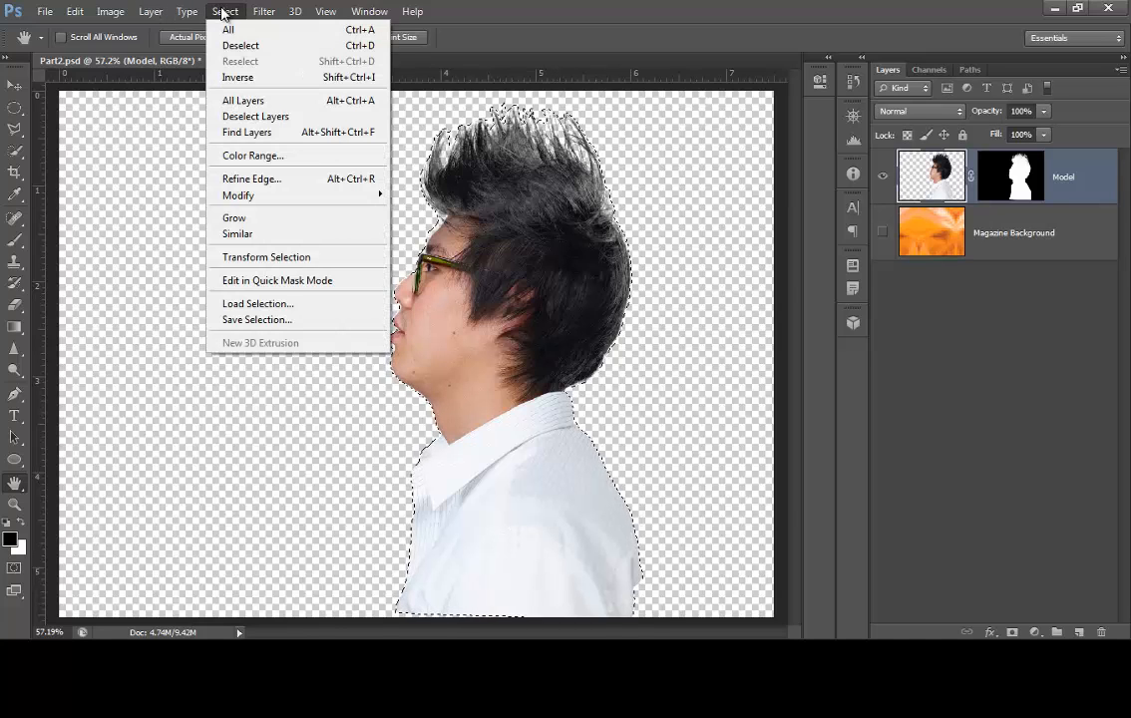
pyautogui.click(279, 321)
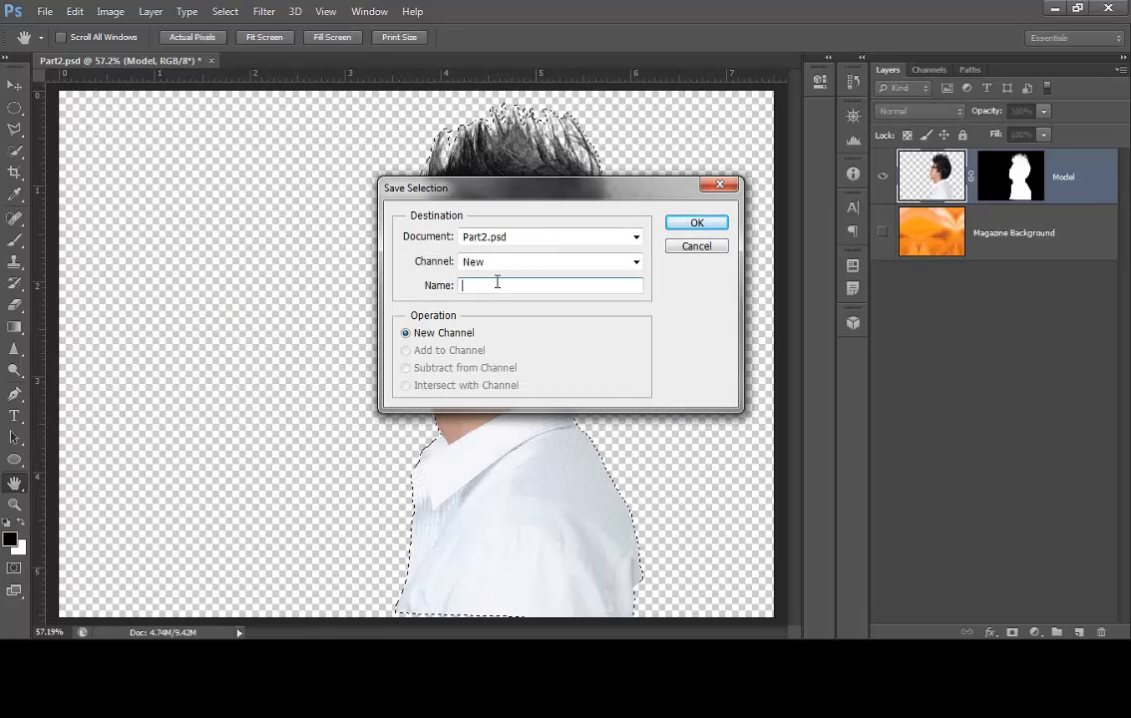
pyautogui.write('model')
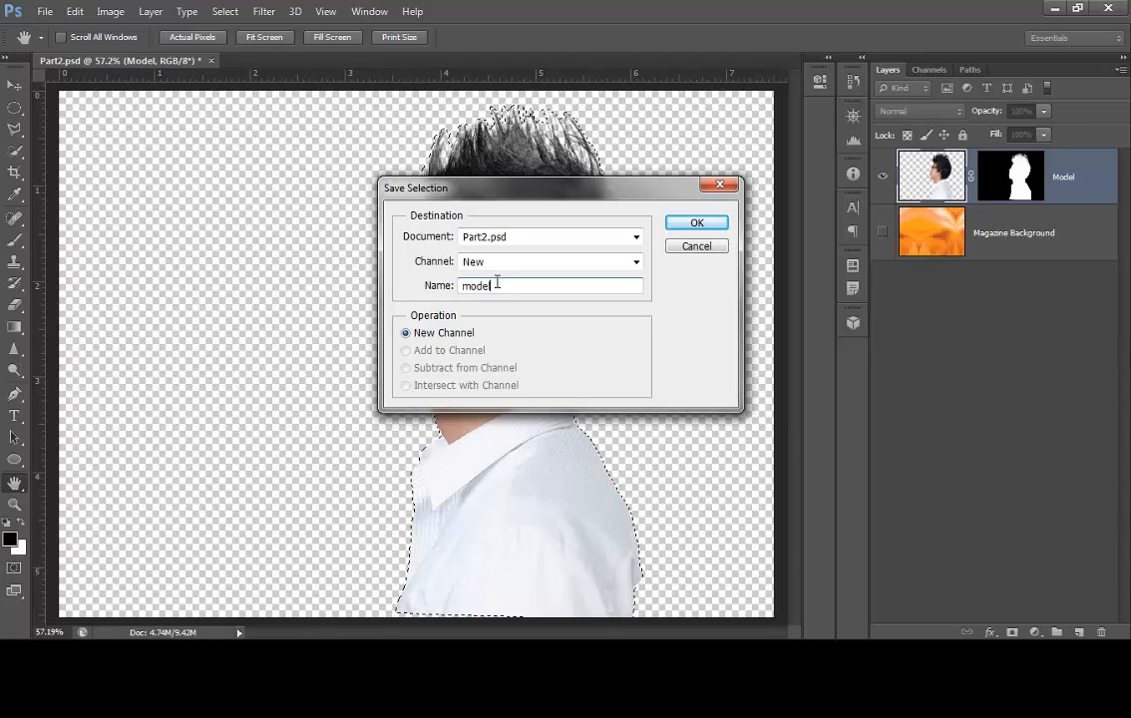
pyautogui.write(' sutline')
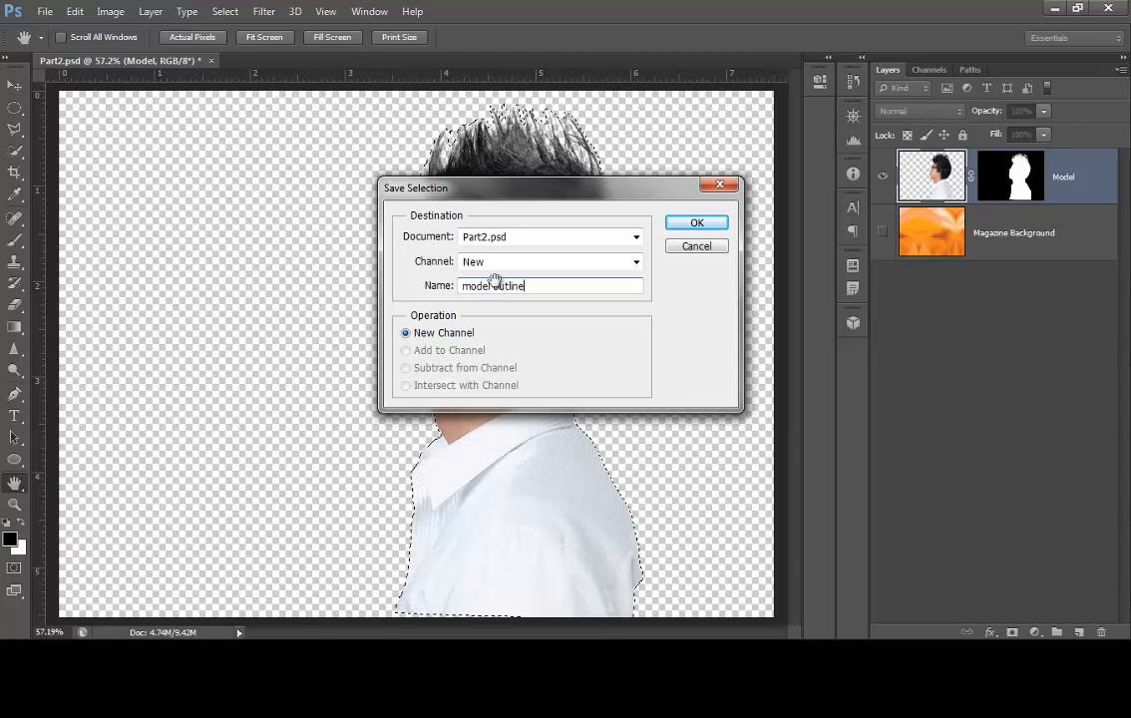
pyautogui.press('Return')
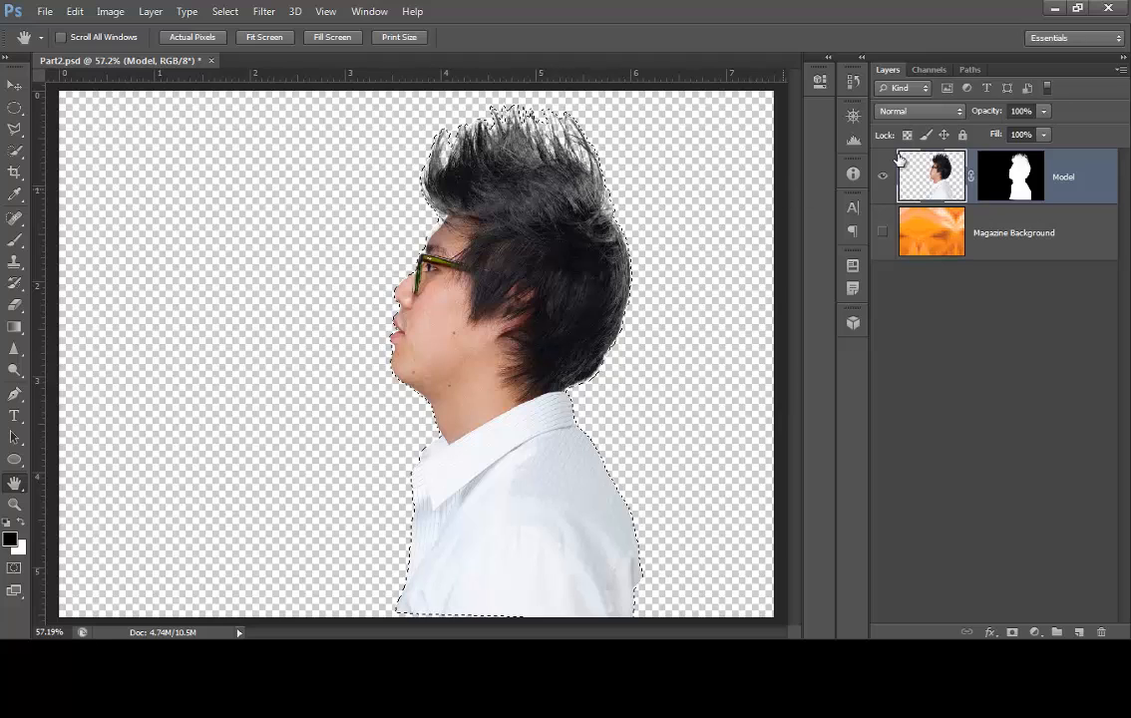
pyautogui.click(931, 70)
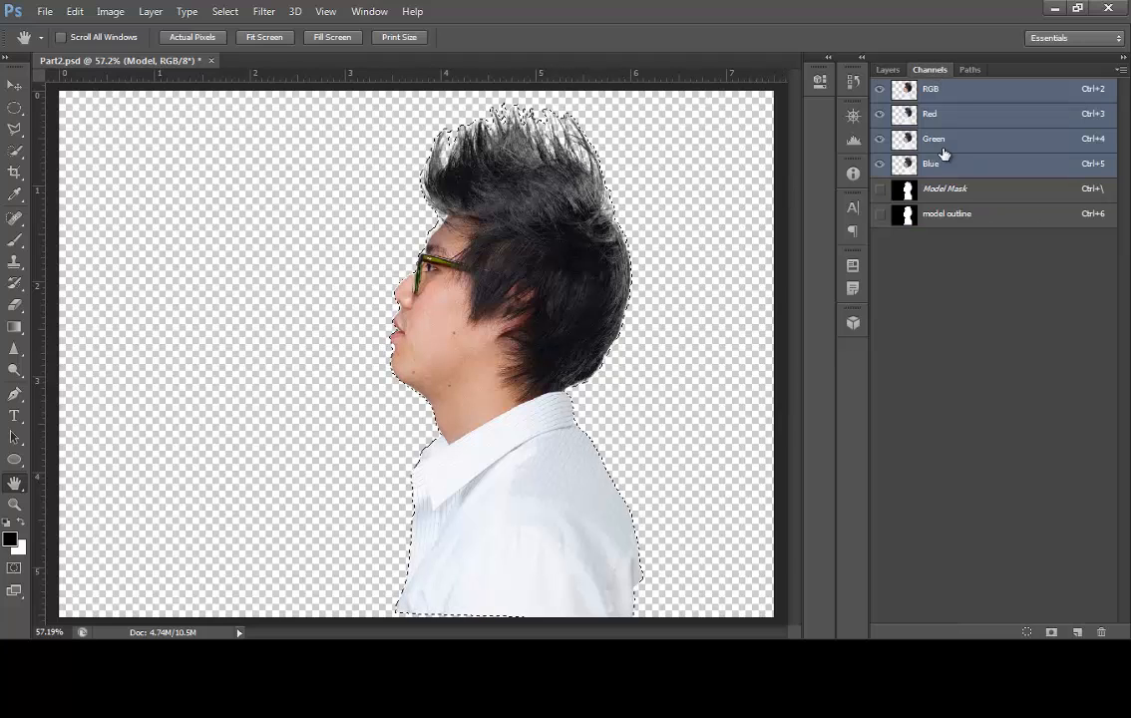
pyautogui.click(888, 70)
# Step: Clear the current selection and load the saved model outline channel as a new selection
pyautogui.click(216, 15)
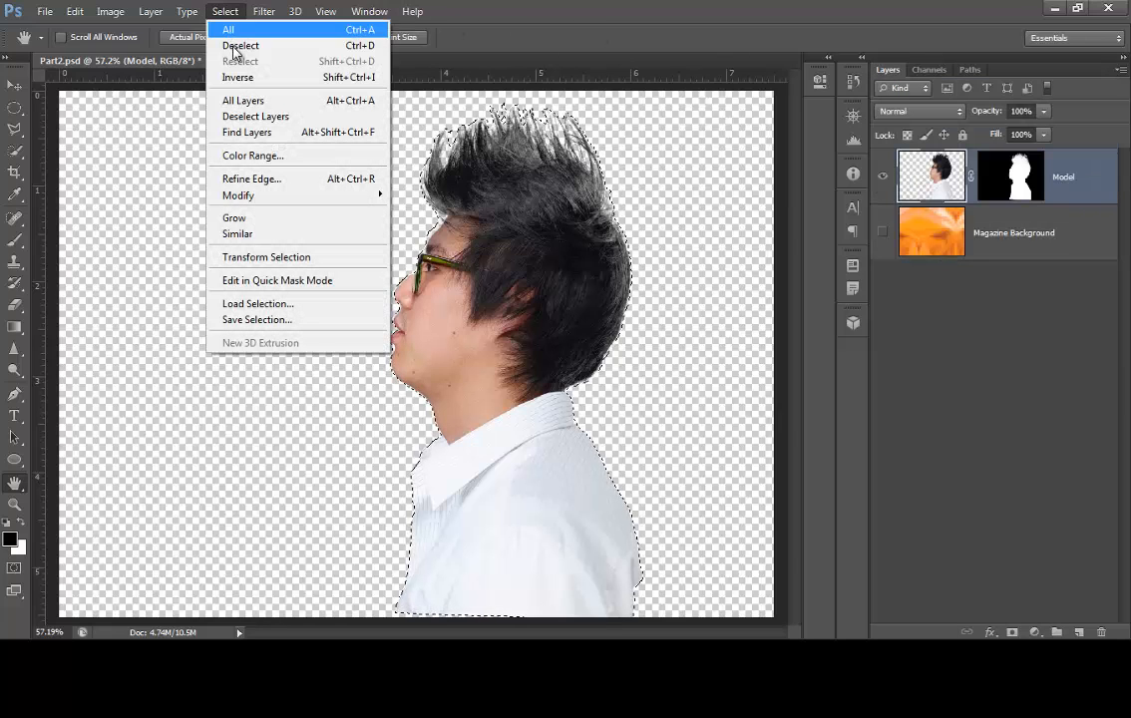
pyautogui.click(234, 46)
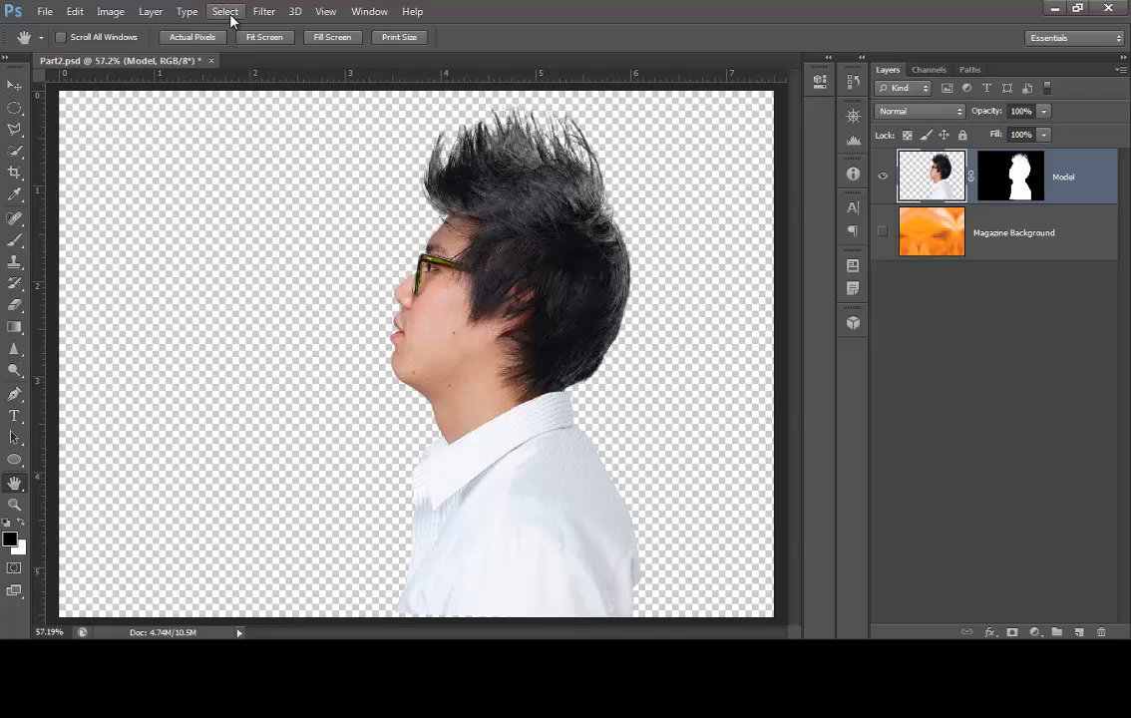
pyautogui.click(227, 12)
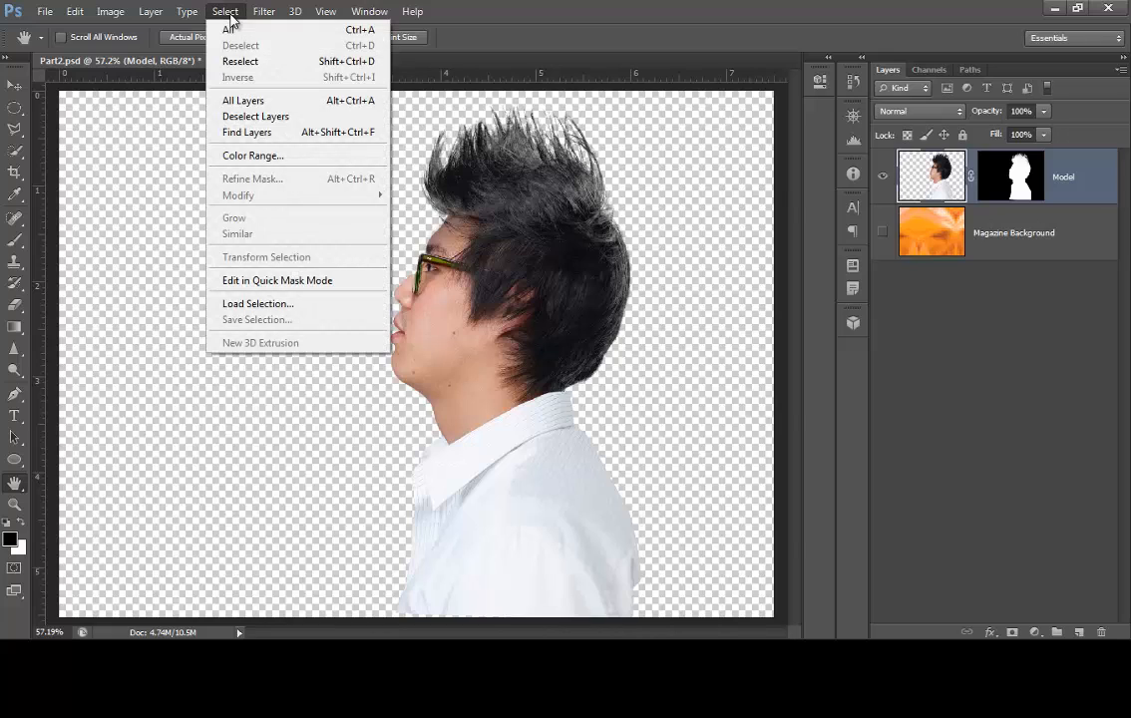
pyautogui.click(256, 305)
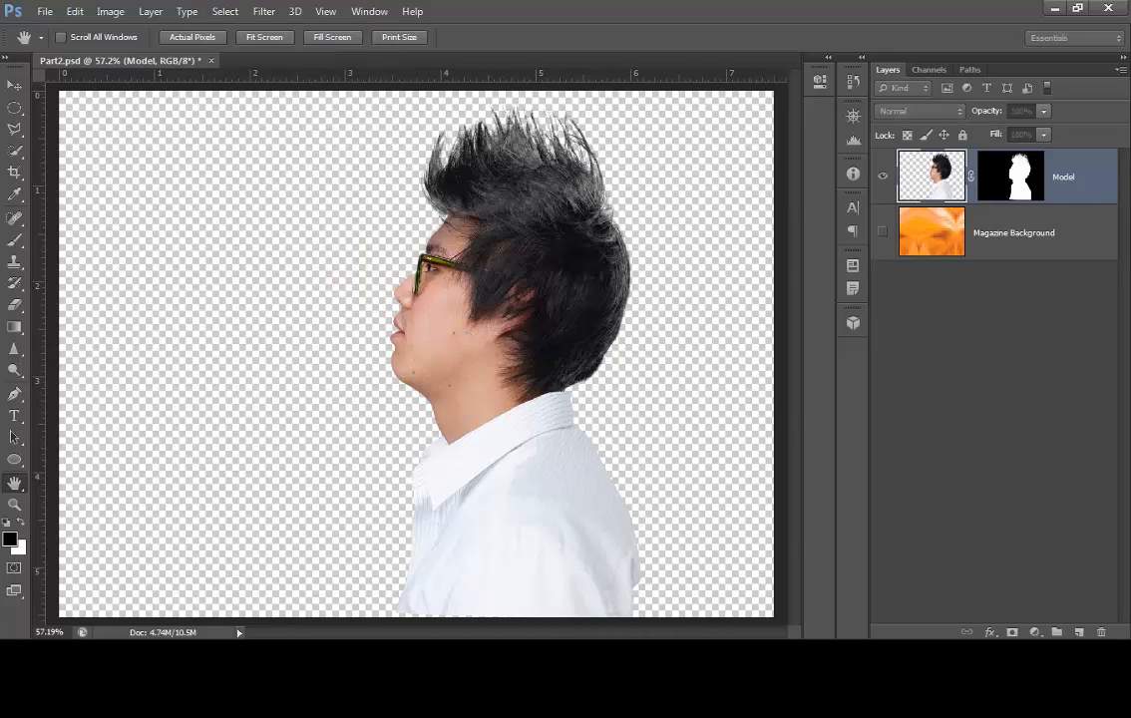
pyautogui.click(413, 332)
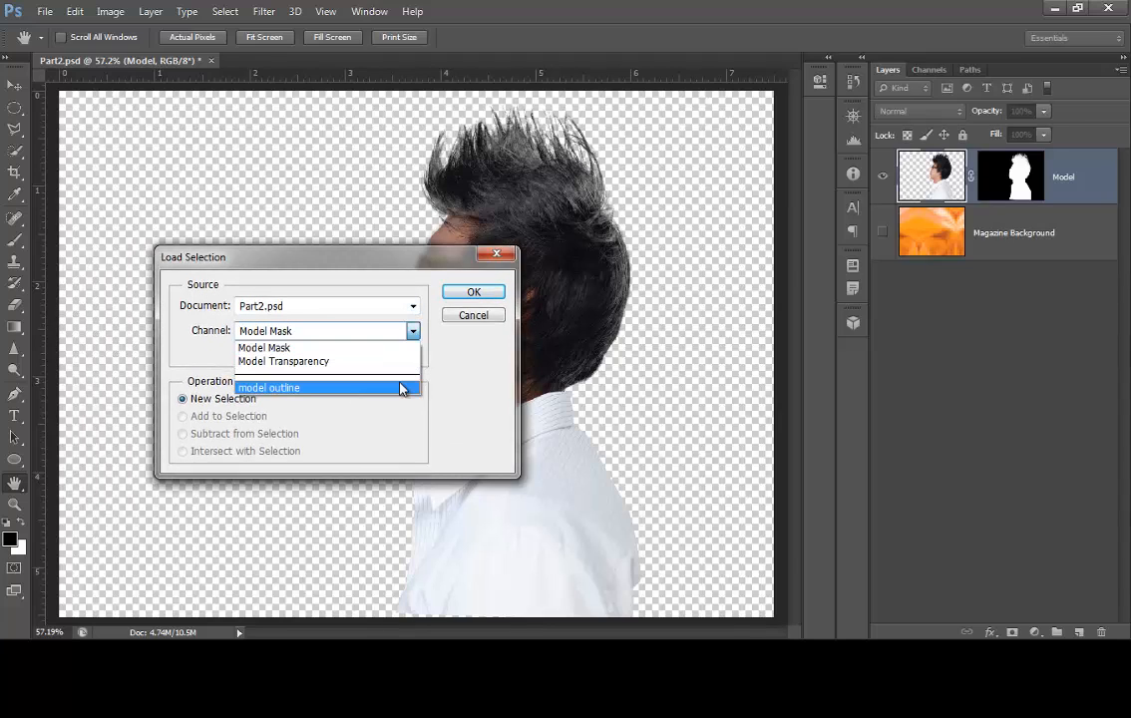
pyautogui.click(353, 388)
pyautogui.click(476, 292)
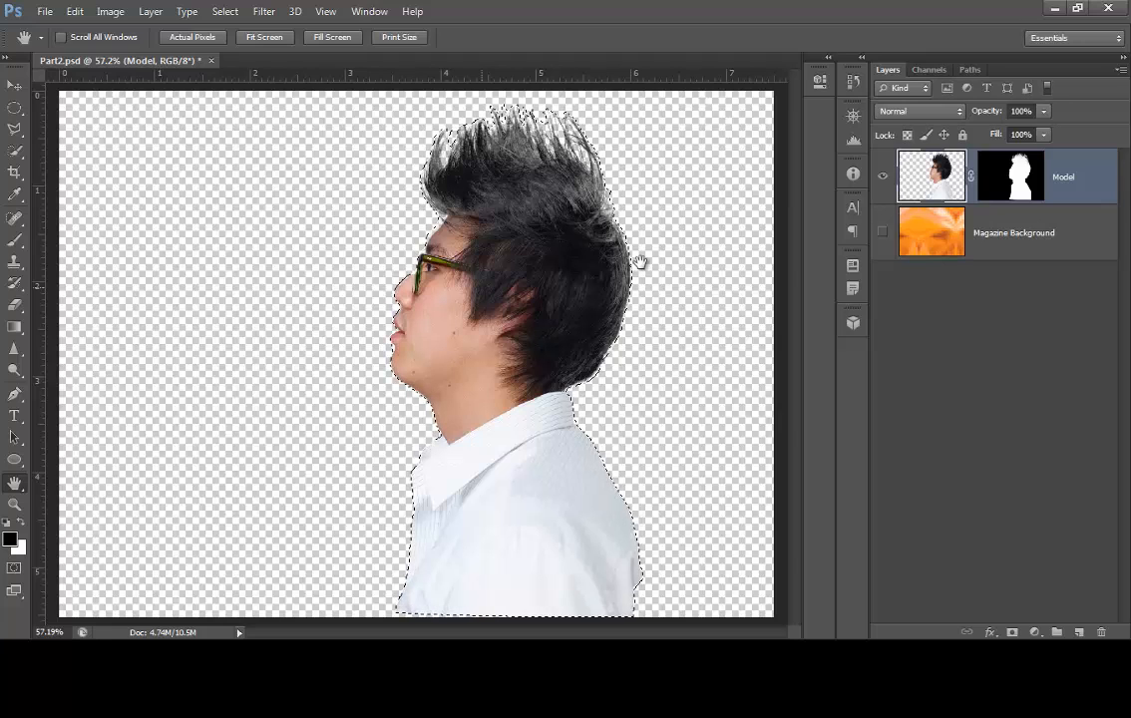
# Step: Create a new layer directly above the Magazine Background layer and name it Shadow
pyautogui.click(1016, 236)
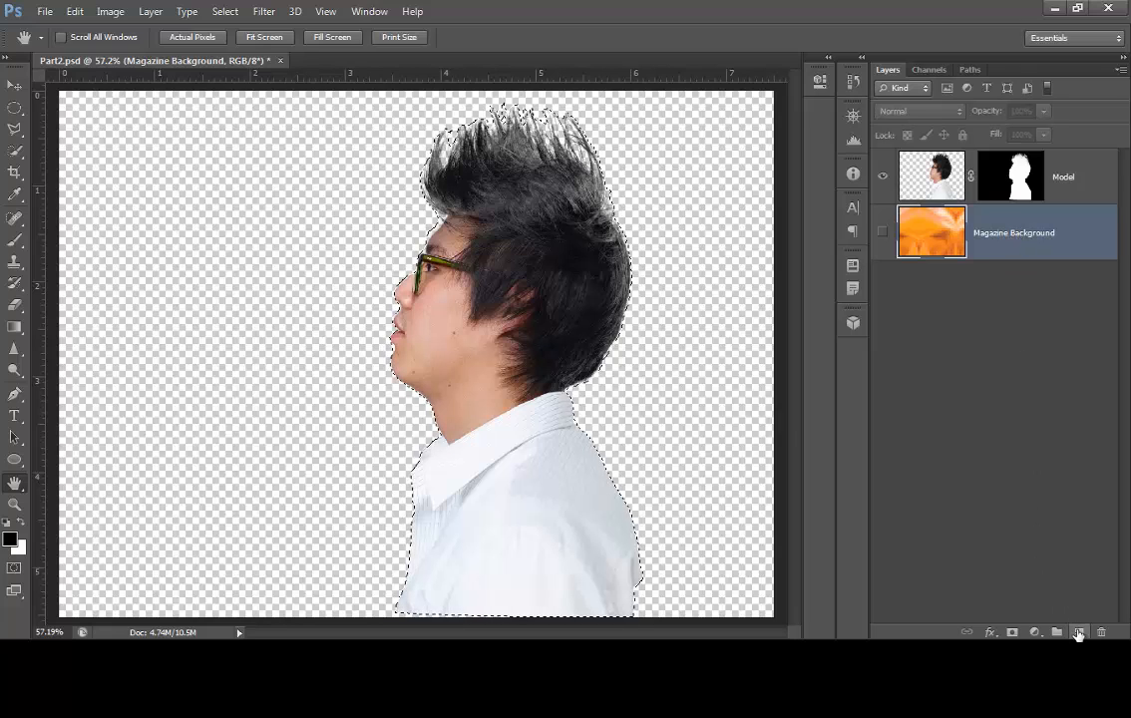
pyautogui.click(1079, 631)
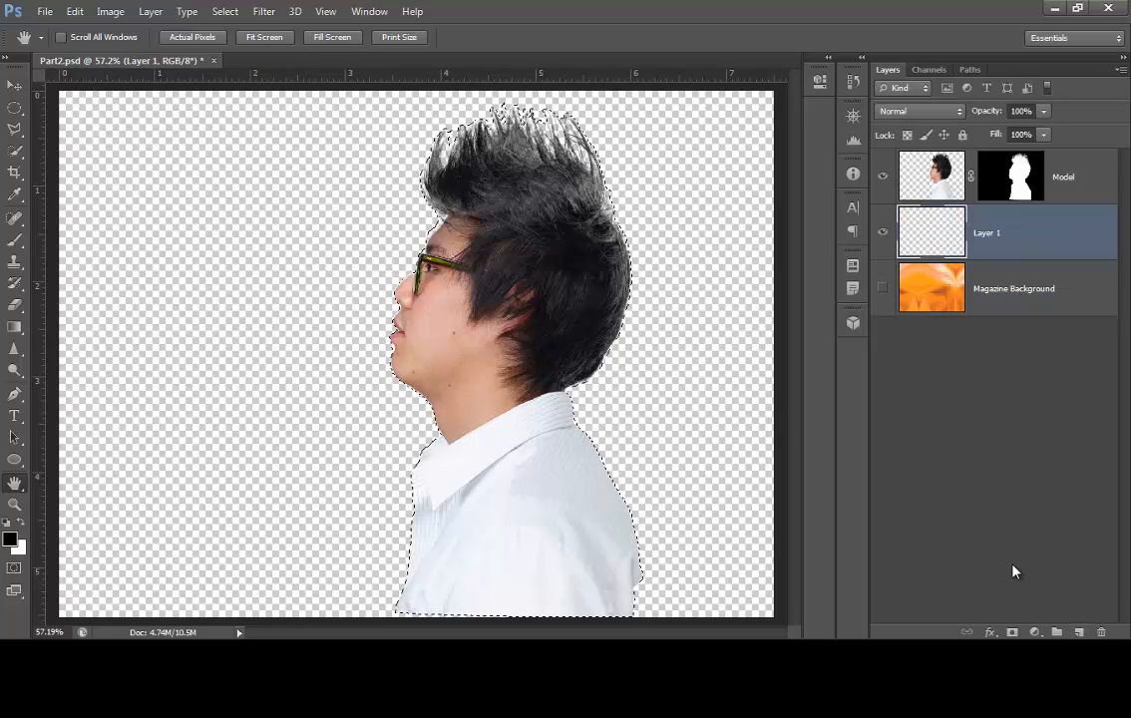
pyautogui.doubleClick(989, 235)
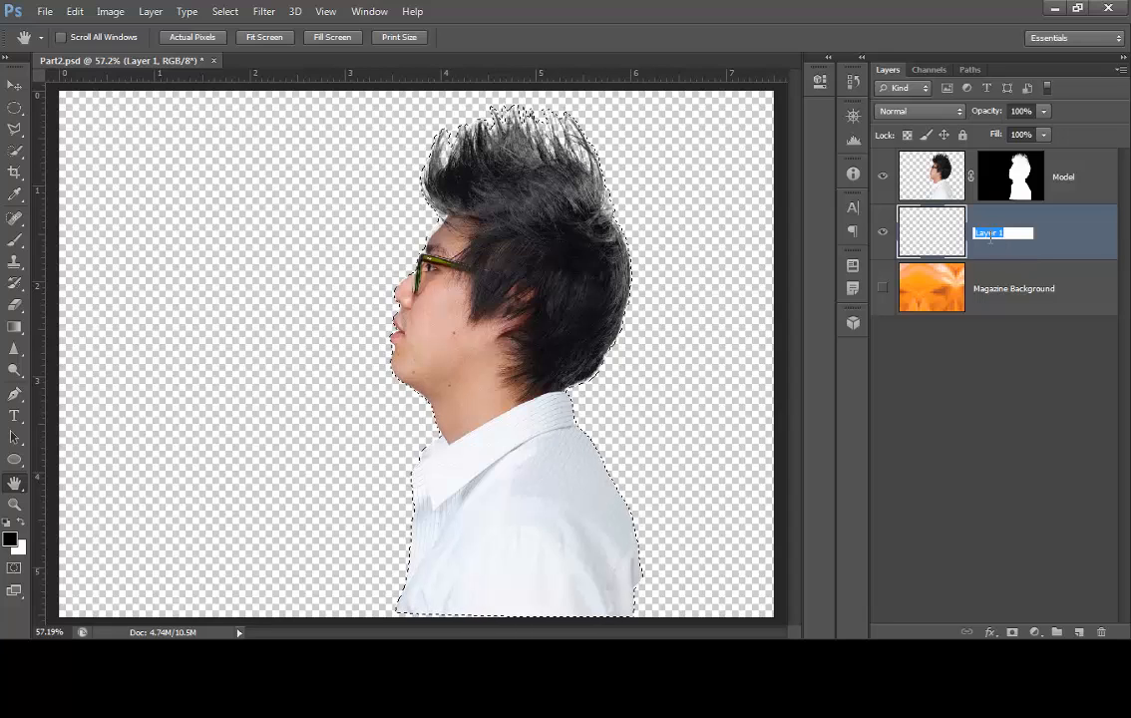
pyautogui.write('Shadow')
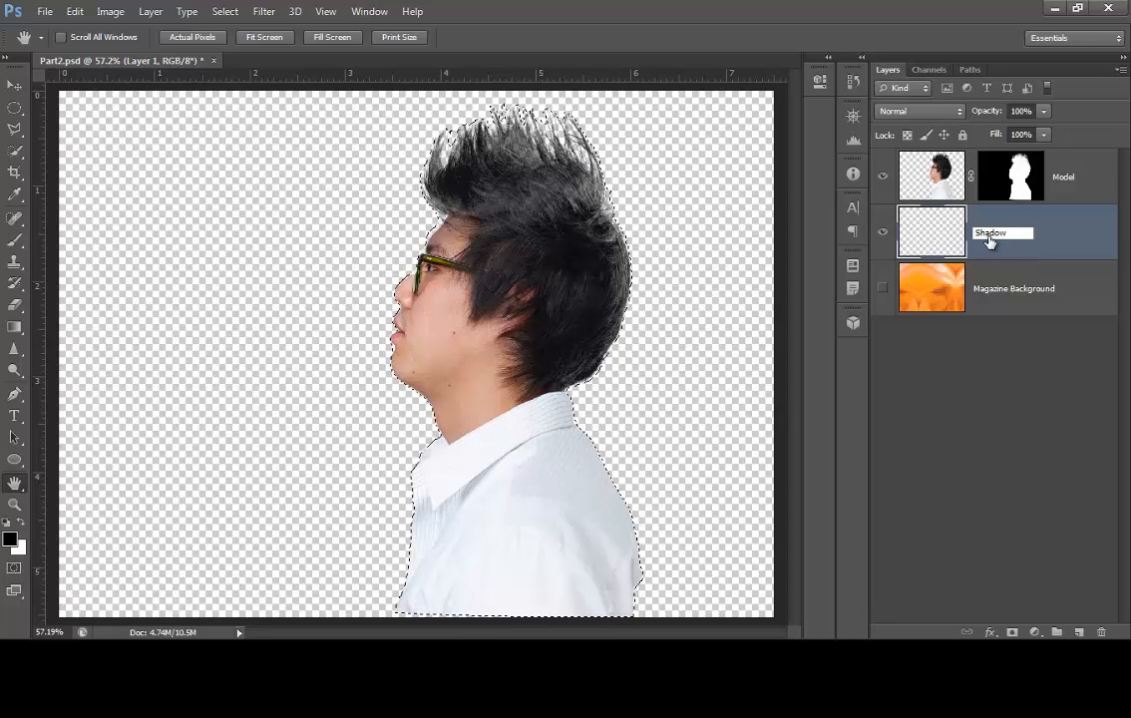
pyautogui.press('Return')
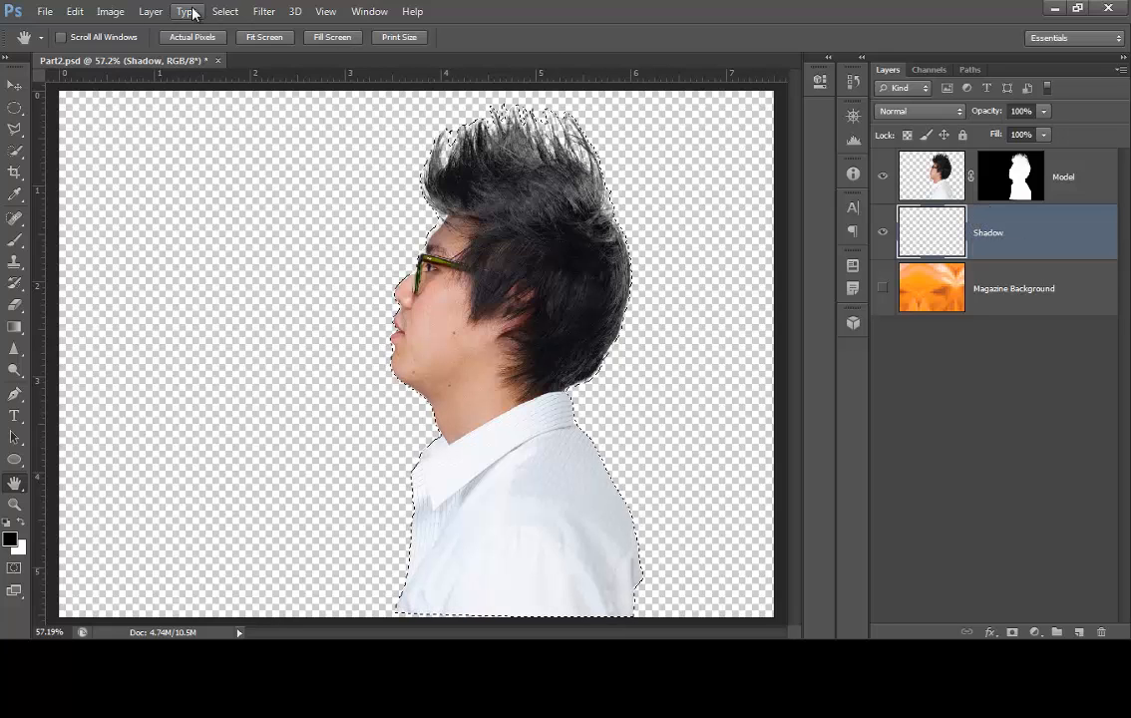
# Step: Expand the model selection with Refine Edge, setting Shift Edge to +36% and outputting to a selection
pyautogui.click(224, 11)
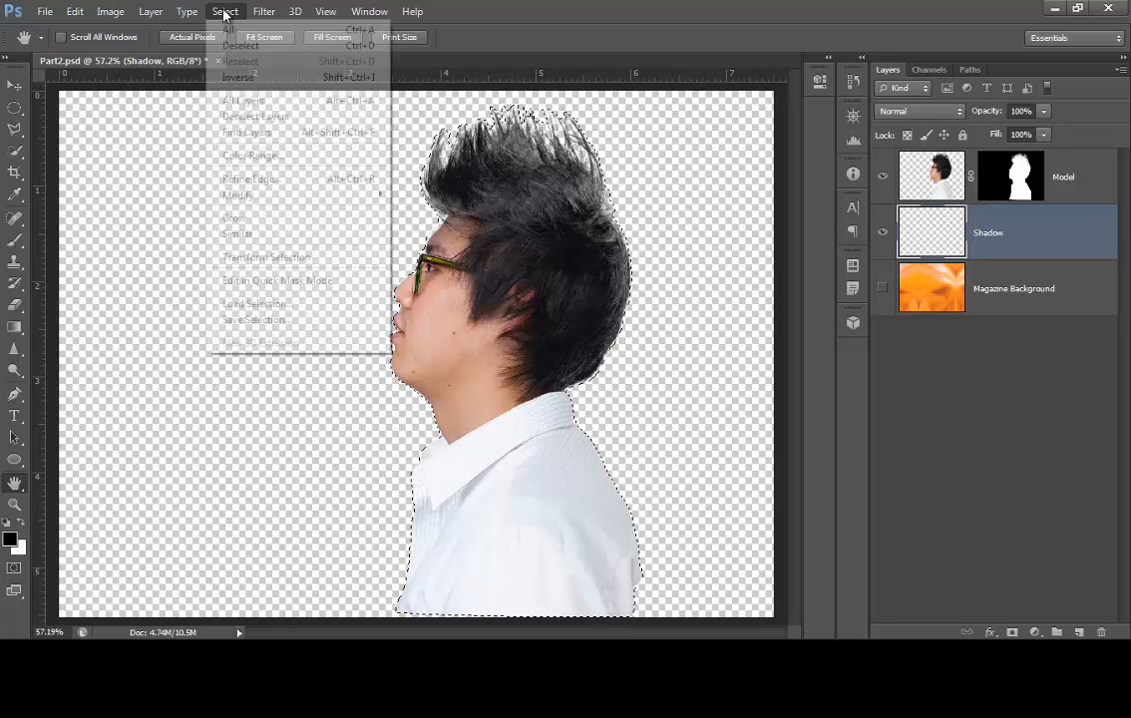
pyautogui.click(260, 185)
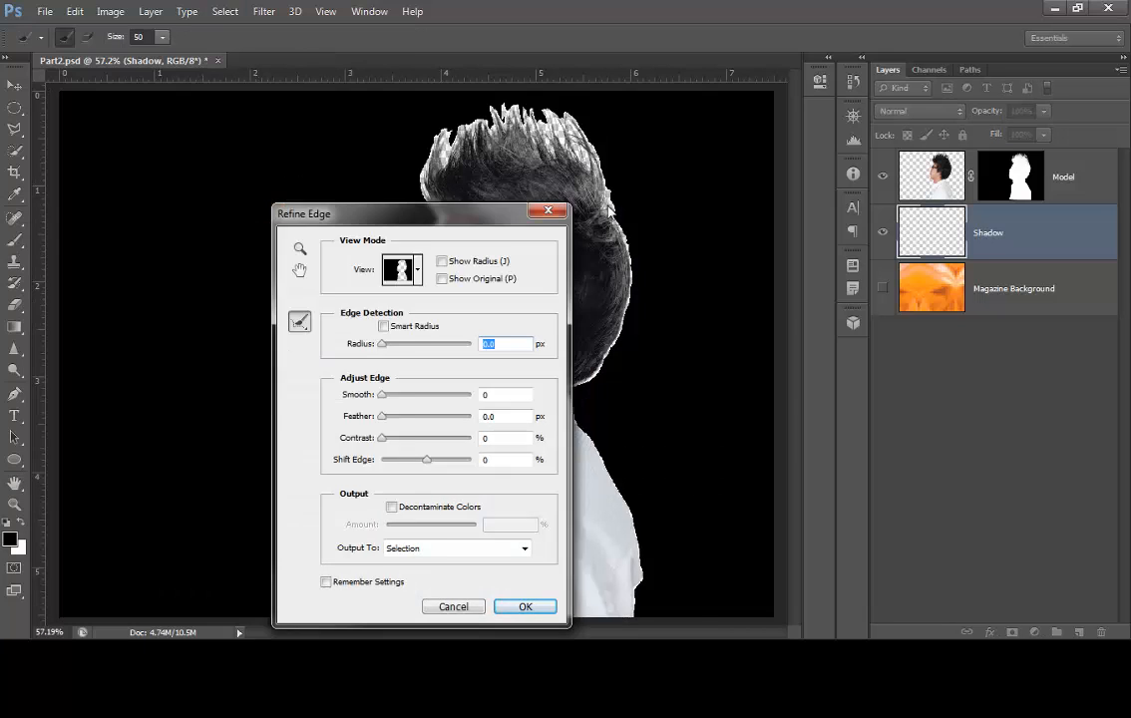
pyautogui.moveTo(477, 227); pyautogui.dragTo(425, 176)
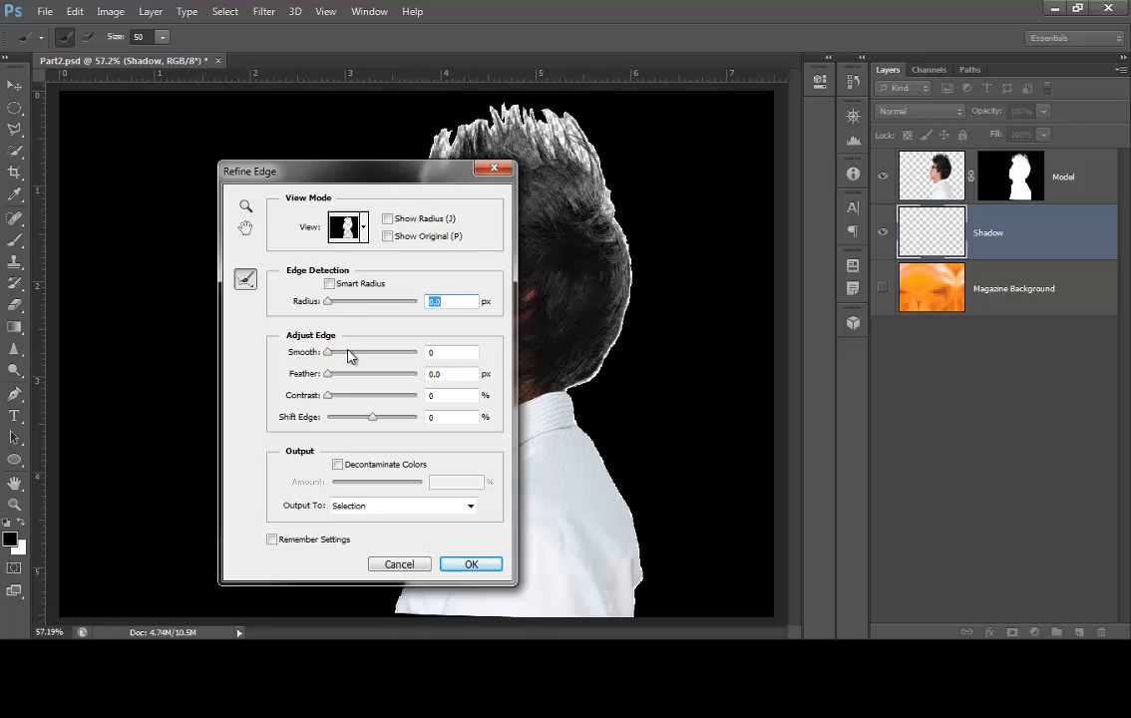
pyautogui.moveTo(372, 418); pyautogui.dragTo(390, 427)
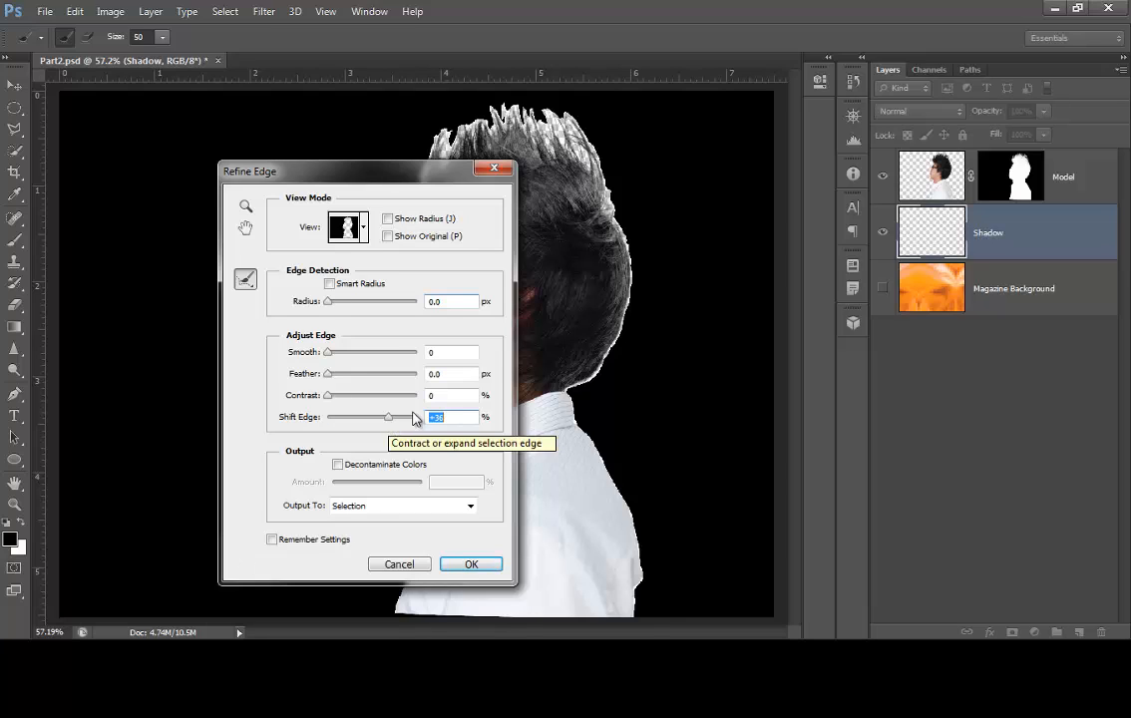
pyautogui.click(474, 566)
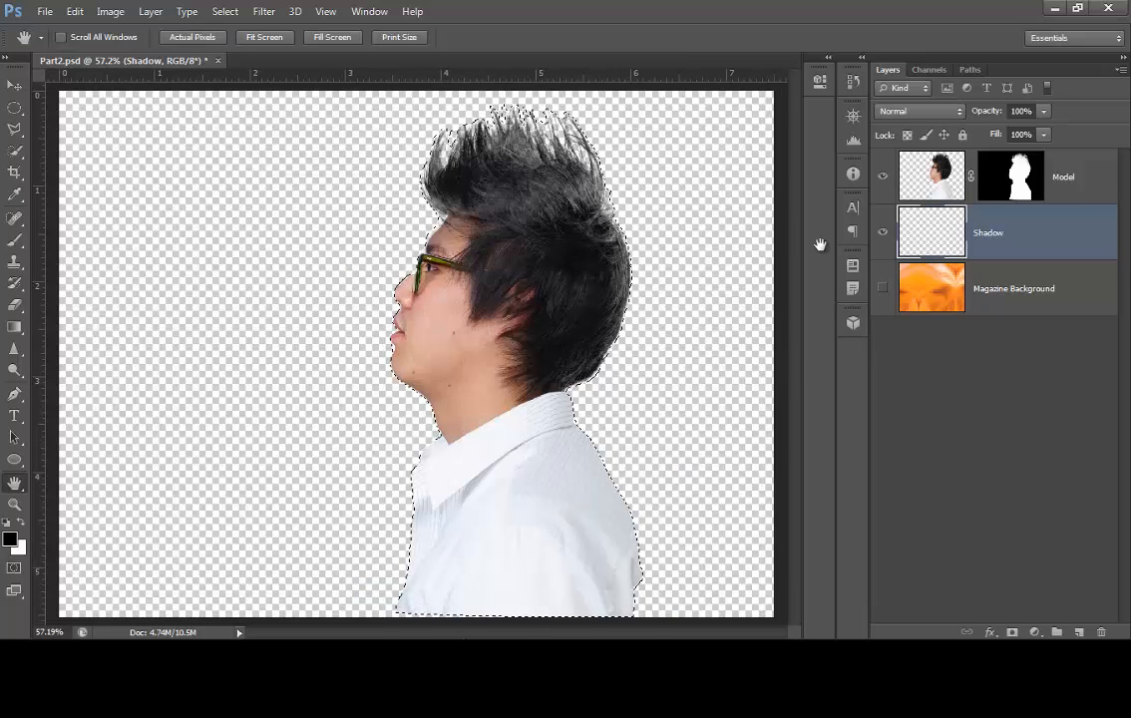
# Step: Fill the selection on the Shadow layer with black in Normal mode at 100% opacity
pyautogui.click(75, 11)
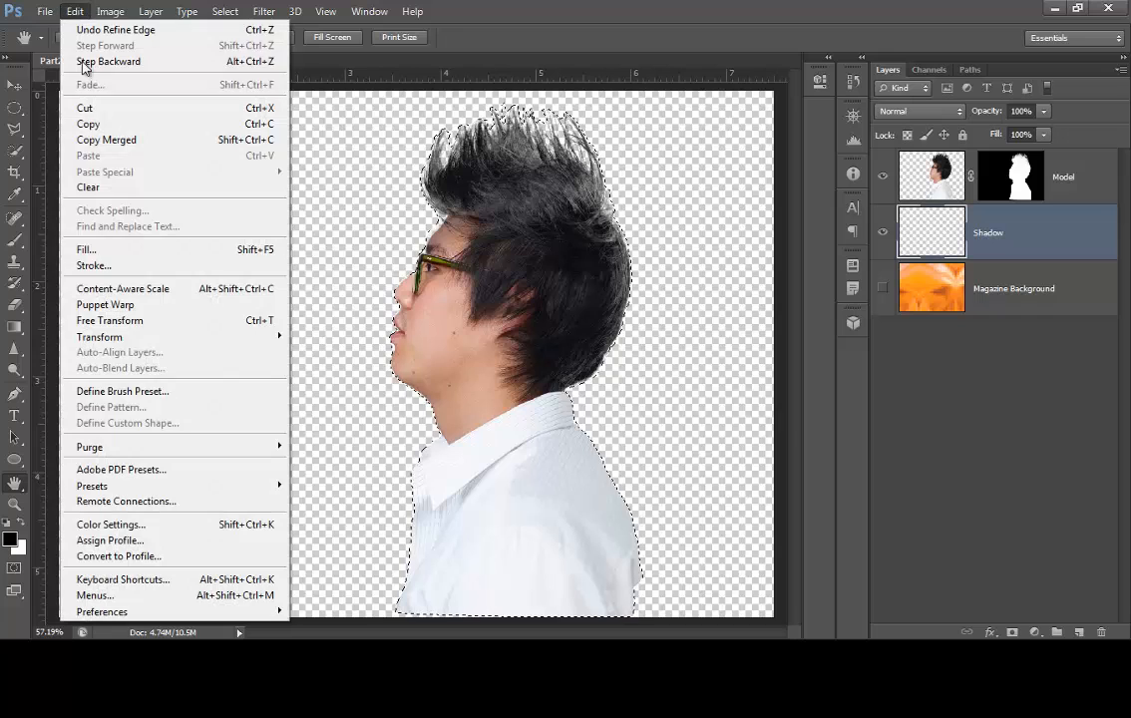
pyautogui.click(116, 252)
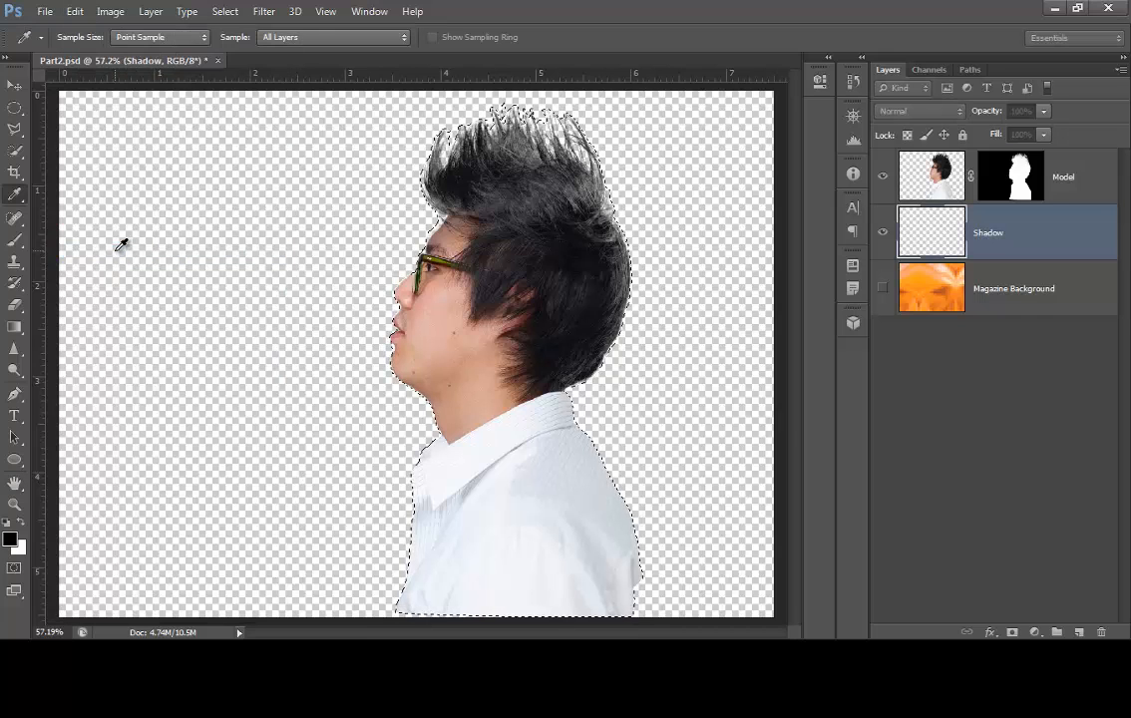
pyautogui.moveTo(233, 208); pyautogui.dragTo(299, 204)
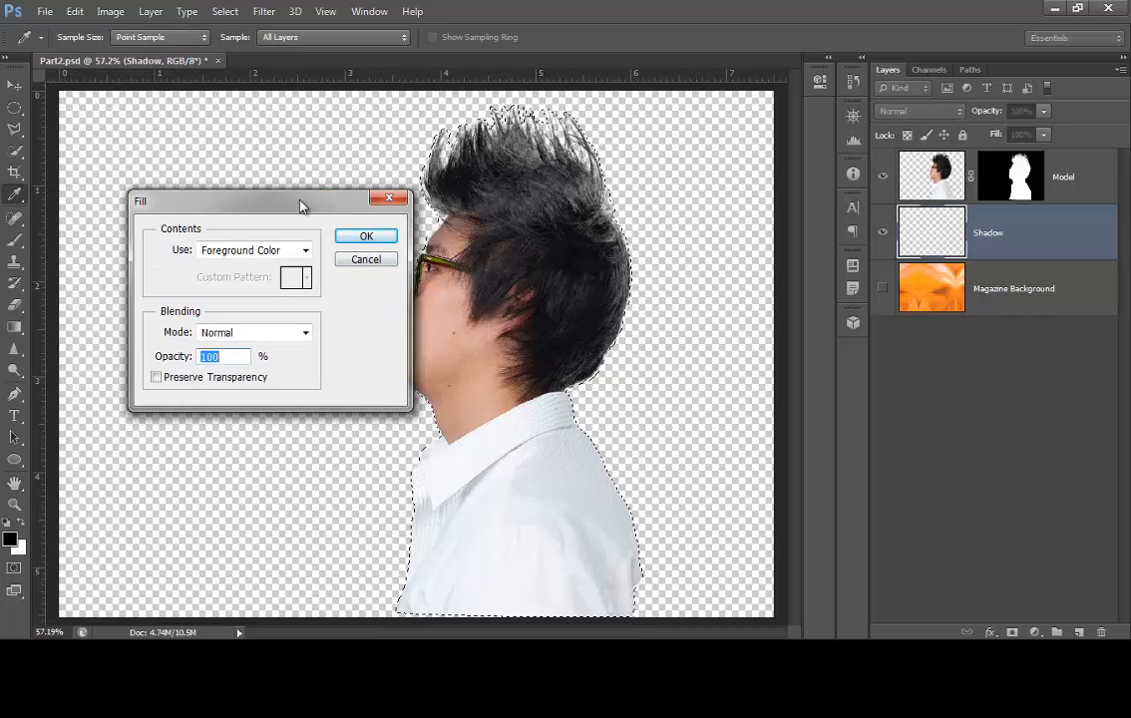
pyautogui.click(301, 251)
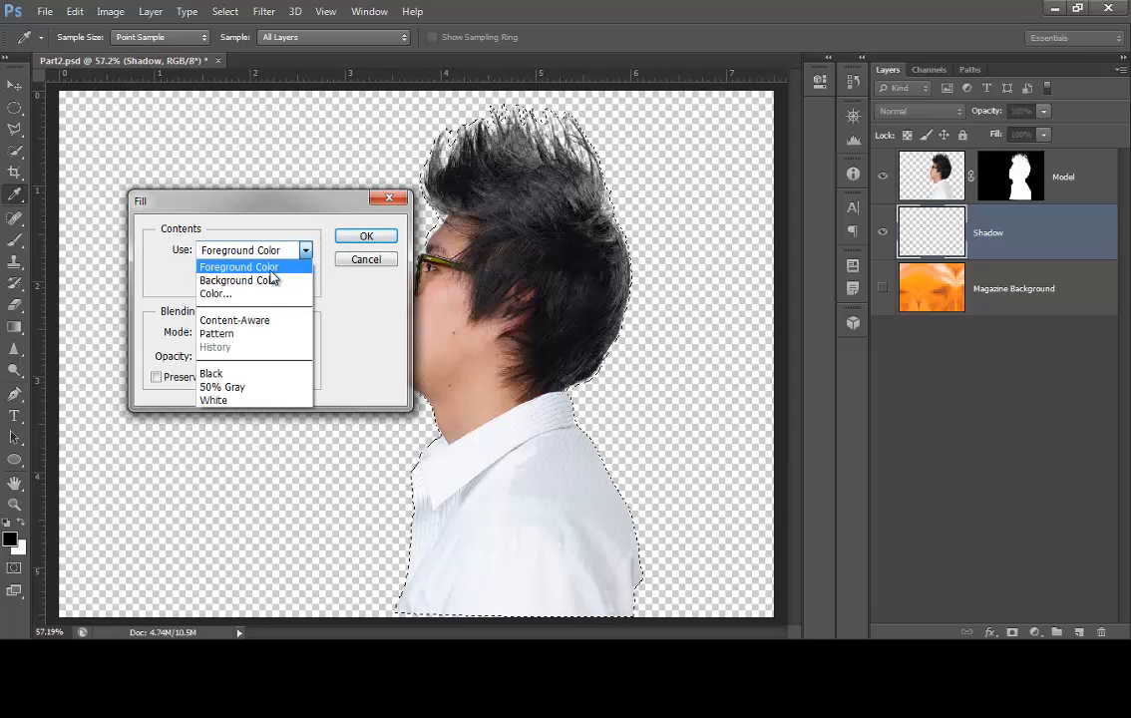
pyautogui.click(231, 375)
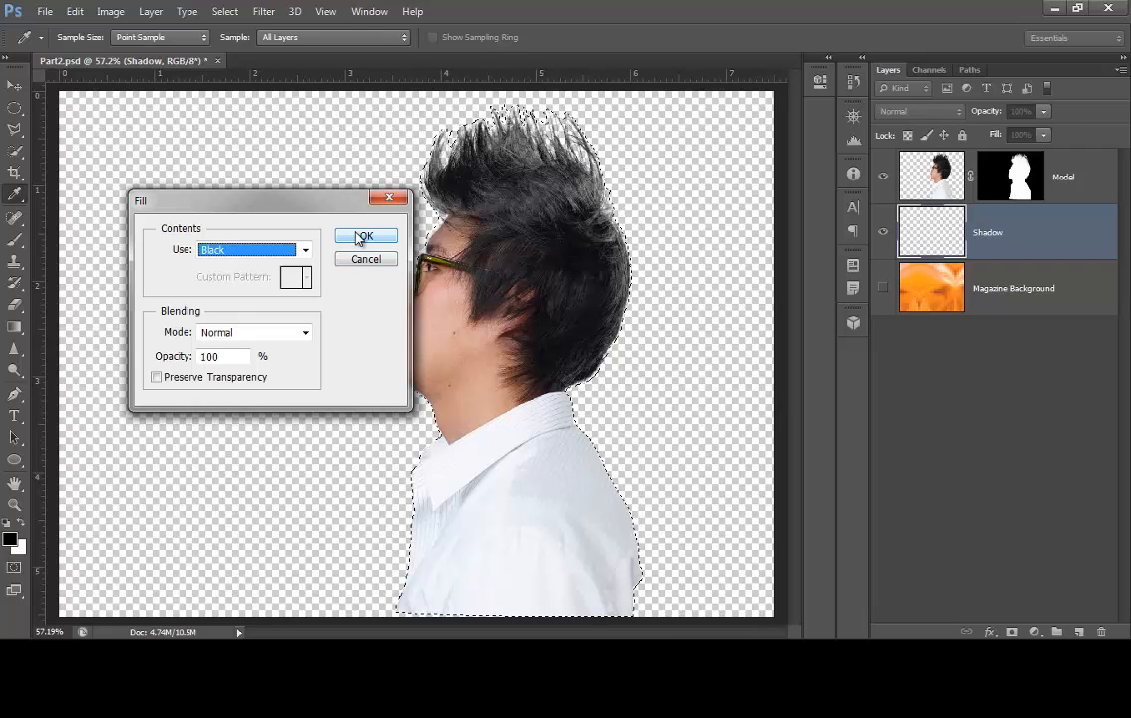
pyautogui.click(361, 238)
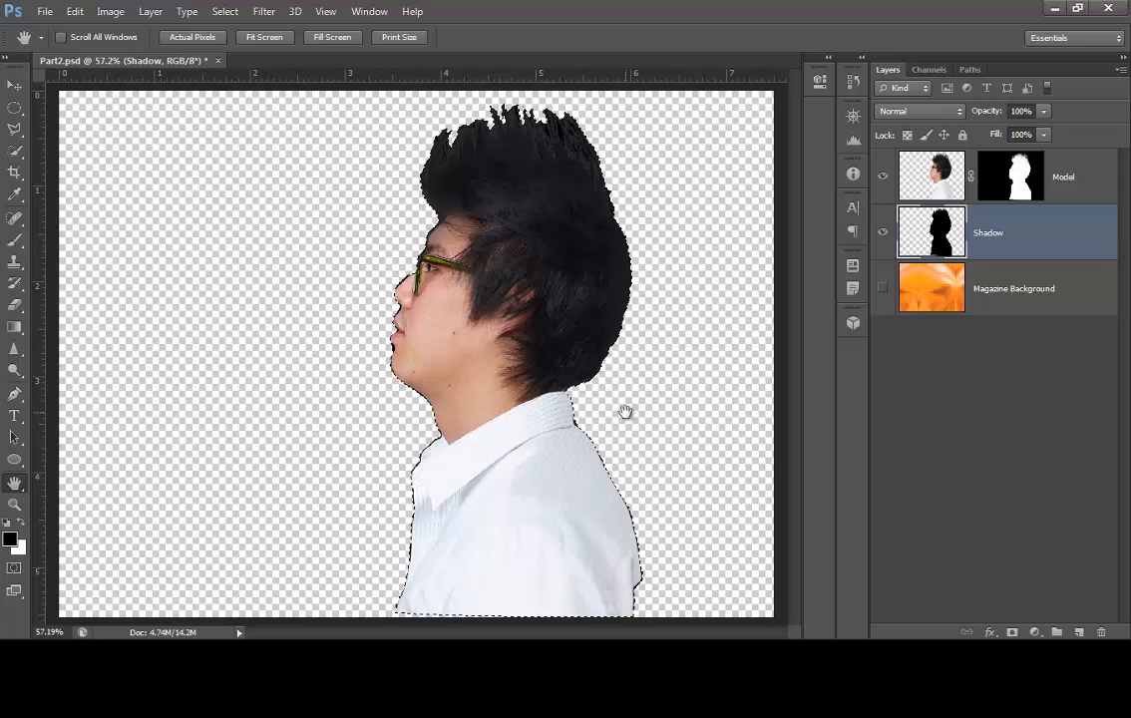
# Step: Lower the Shadow layer's opacity to 30% and deselect the model outline
pyautogui.click(1044, 112)
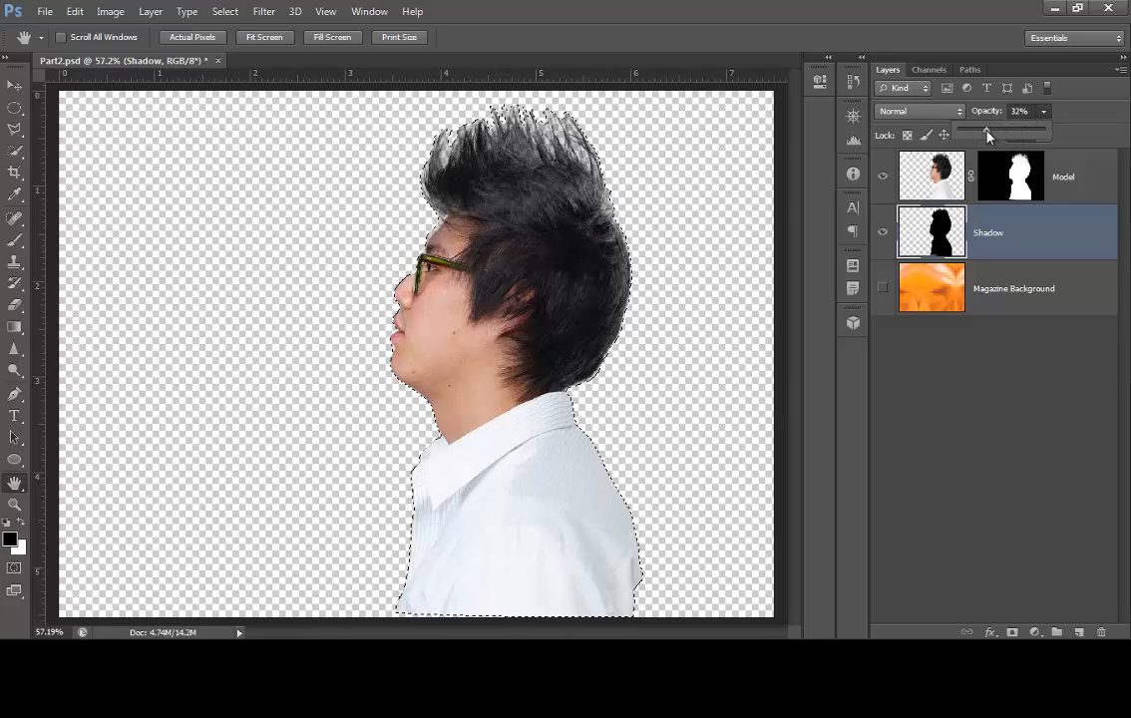
pyautogui.moveTo(988, 136); pyautogui.dragTo(985, 137)
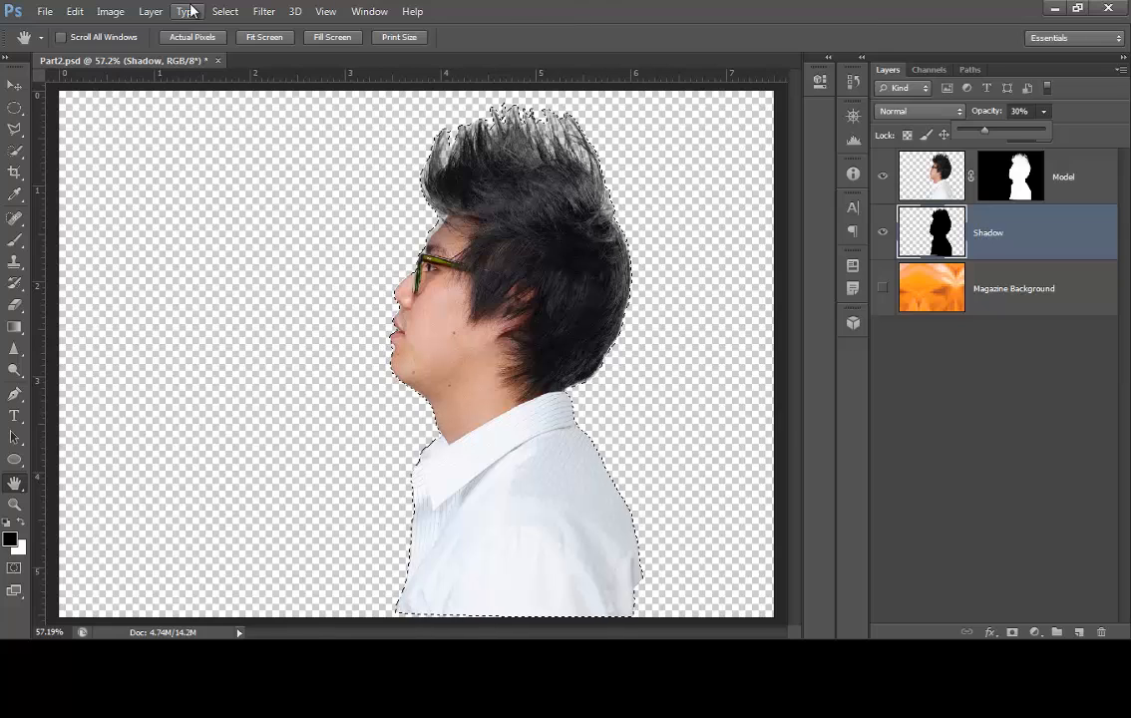
pyautogui.click(222, 12)
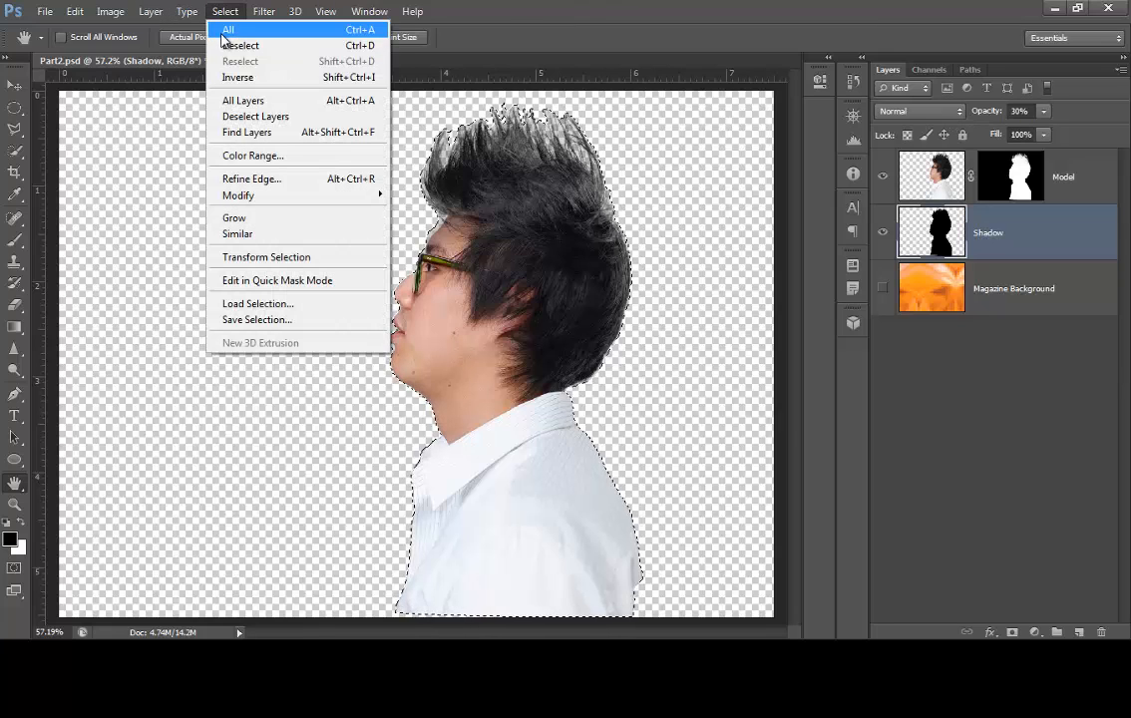
pyautogui.click(230, 45)
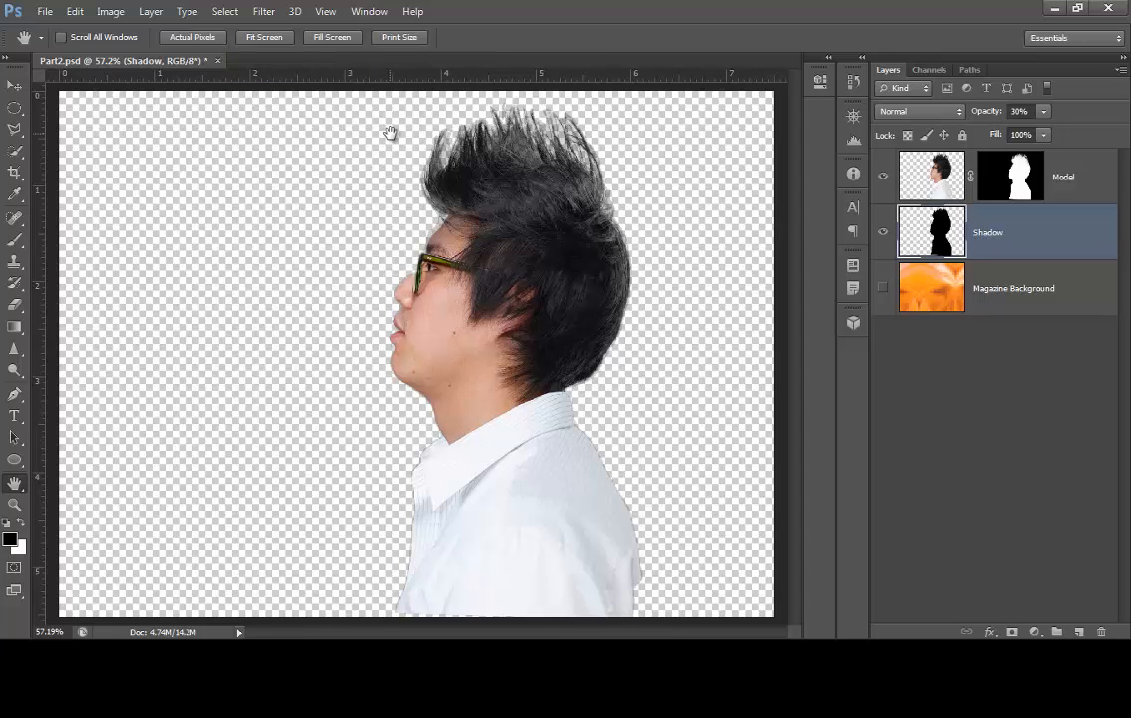
# Step: Start a Skew transform on the Shadow layer and rotate the silhouette by -15°
pyautogui.click(75, 12)
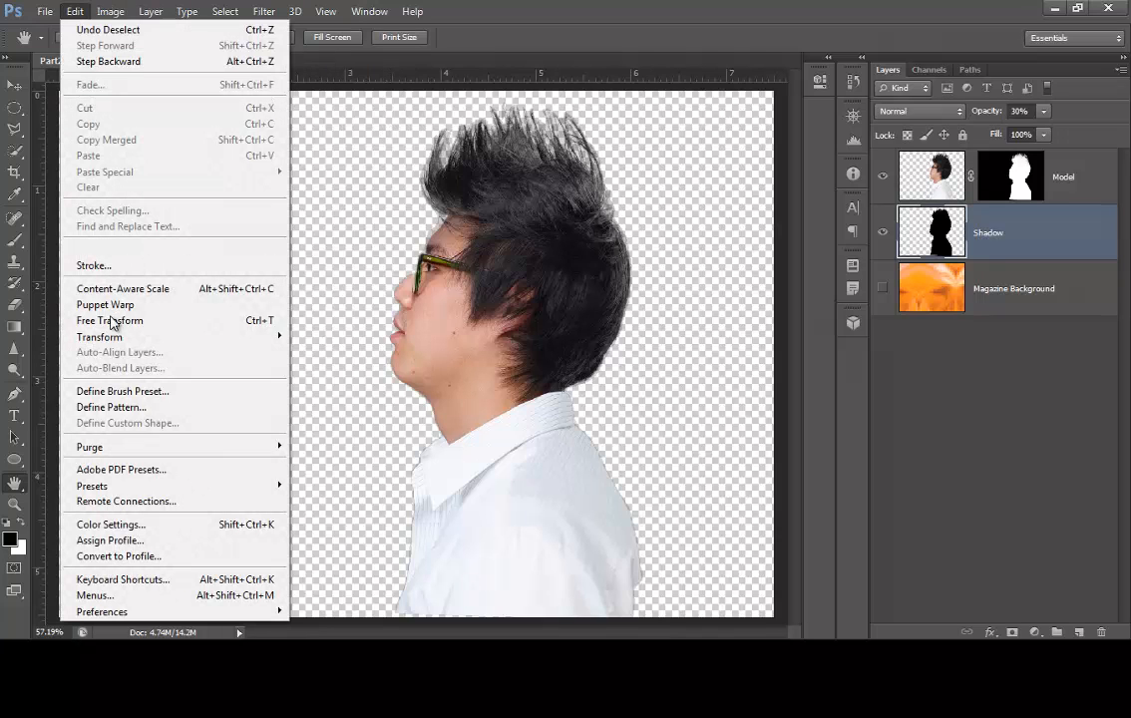
pyautogui.moveTo(115, 339)
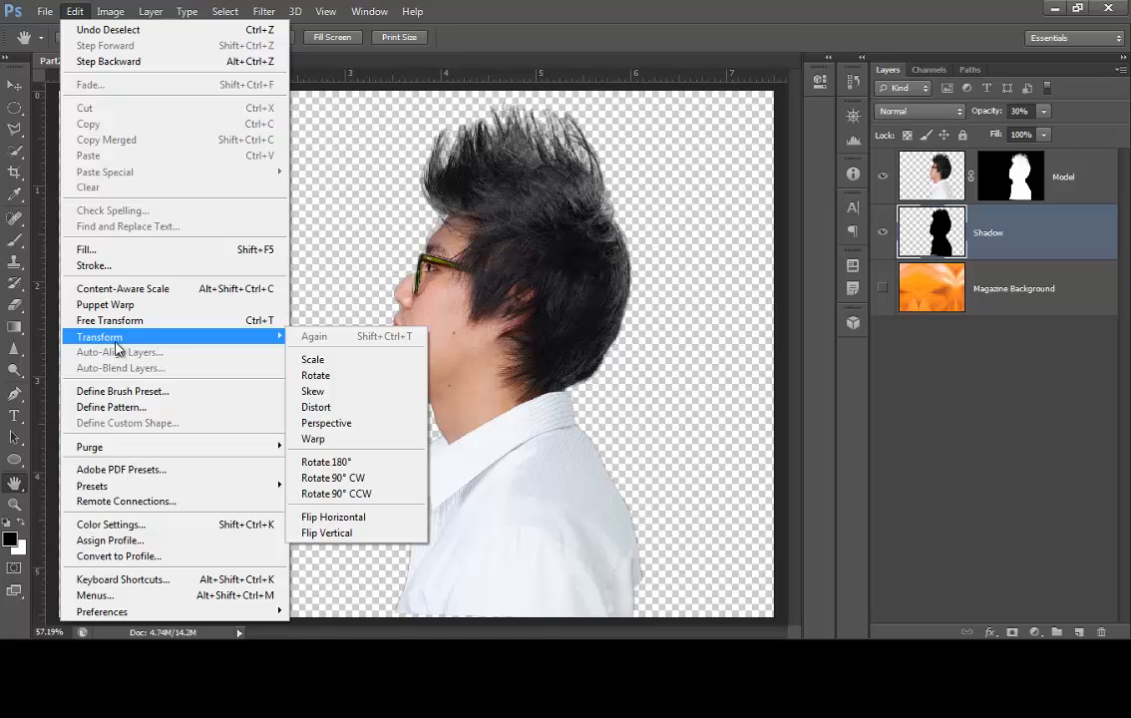
pyautogui.click(315, 391)
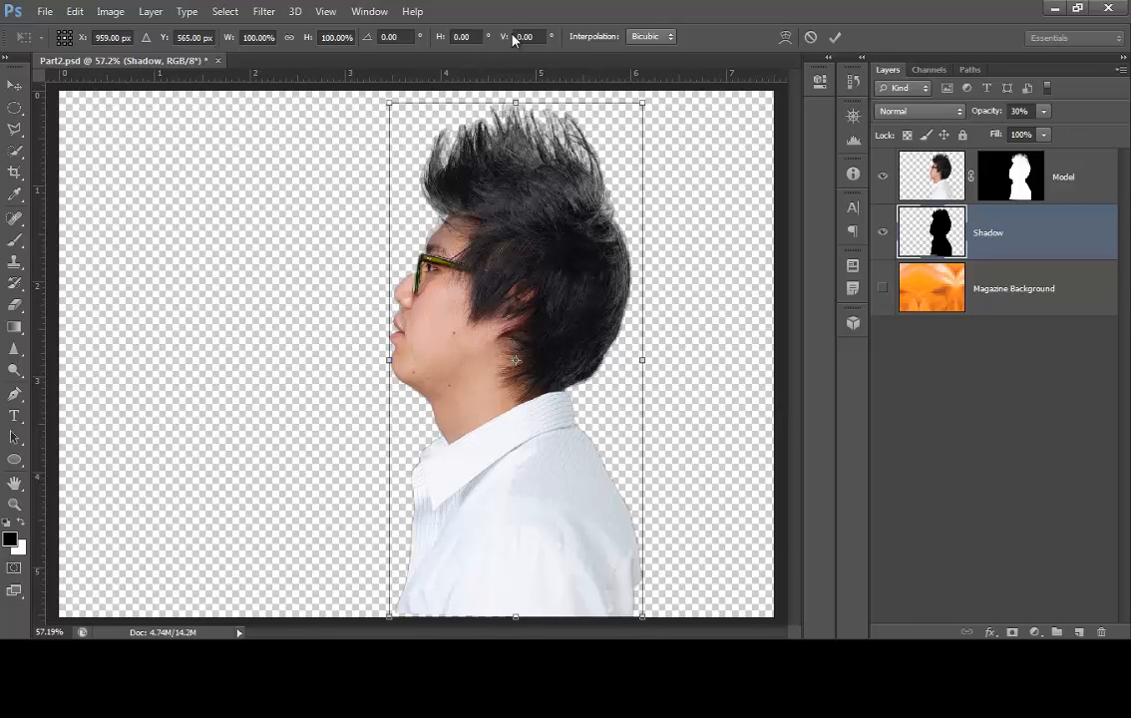
pyautogui.click(389, 37)
pyautogui.write('-15')
pyautogui.press('Return')
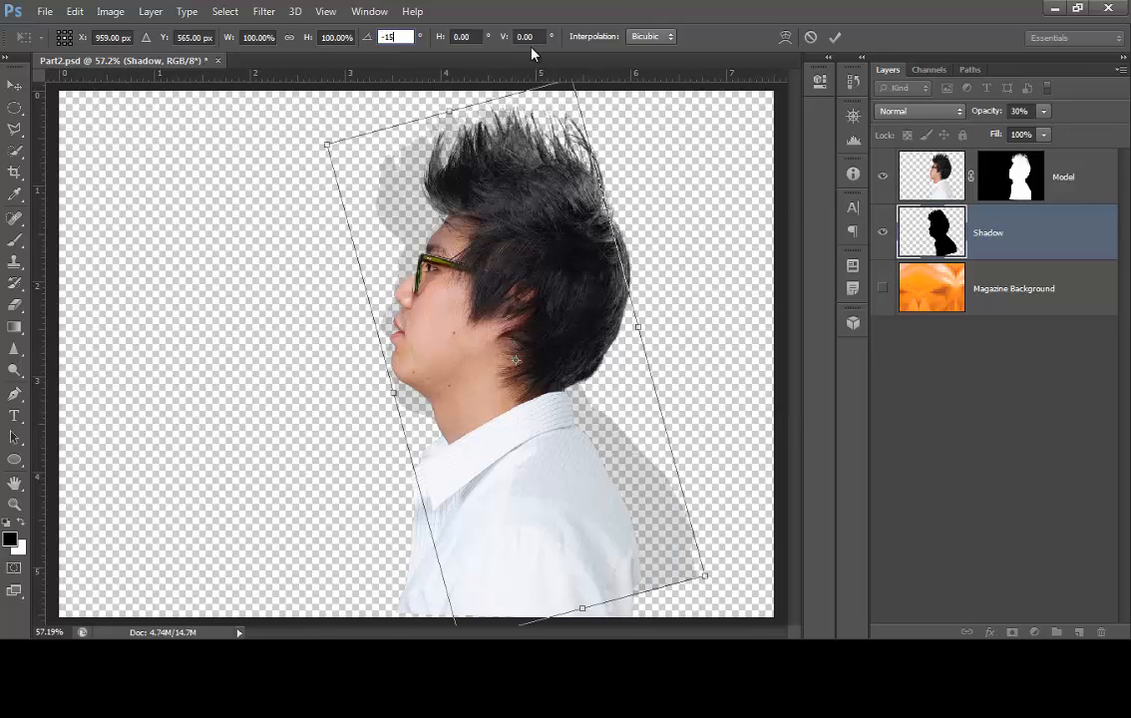
# Step: Set the transformed shadow's horizontal position to X 845 px and commit the transform
pyautogui.click(112, 37)
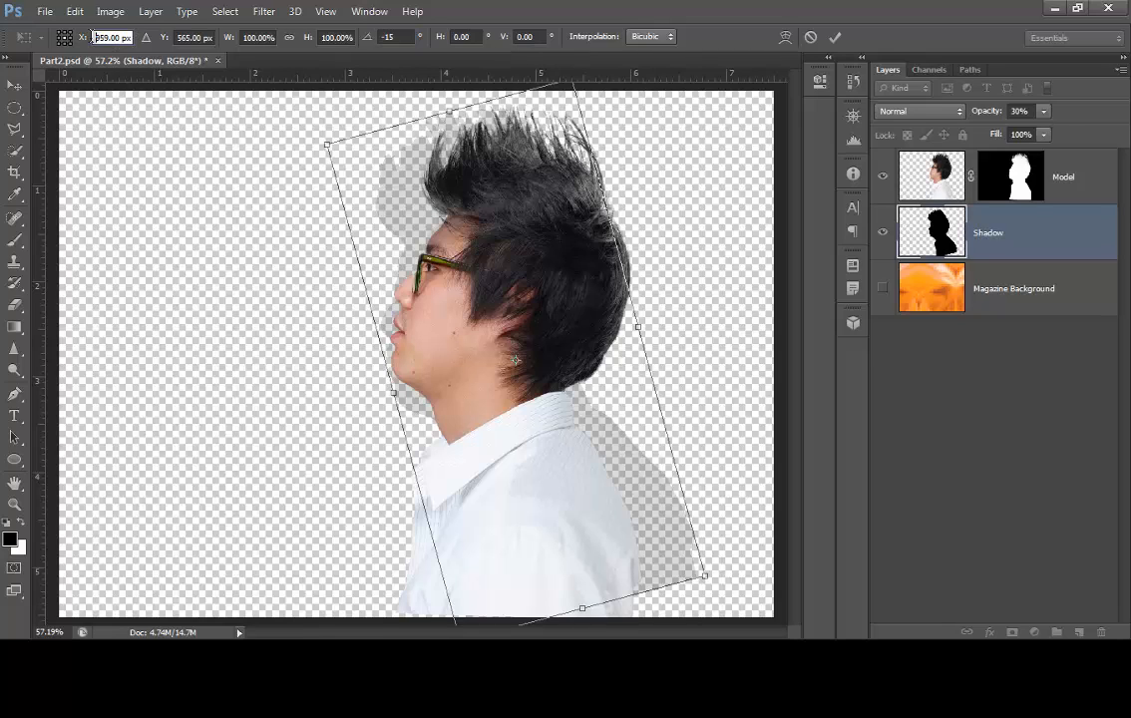
pyautogui.moveTo(95, 37); pyautogui.dragTo(161, 47)
pyautogui.write('845')
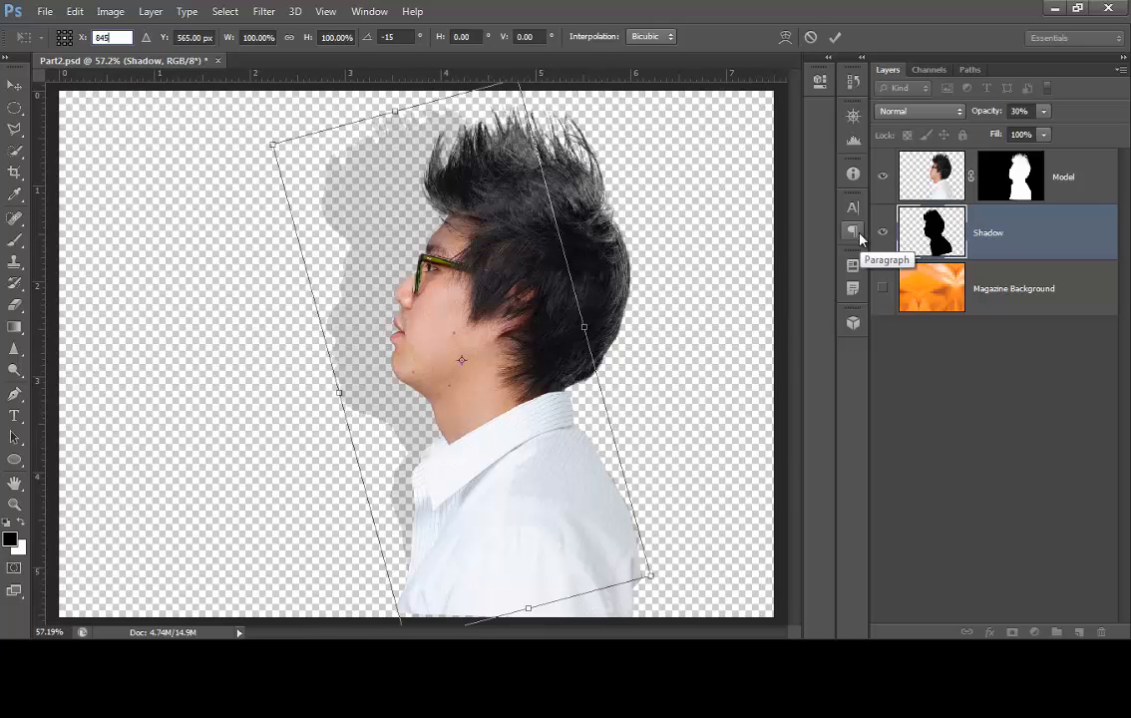
pyautogui.press('Return')
pyautogui.click(837, 38)
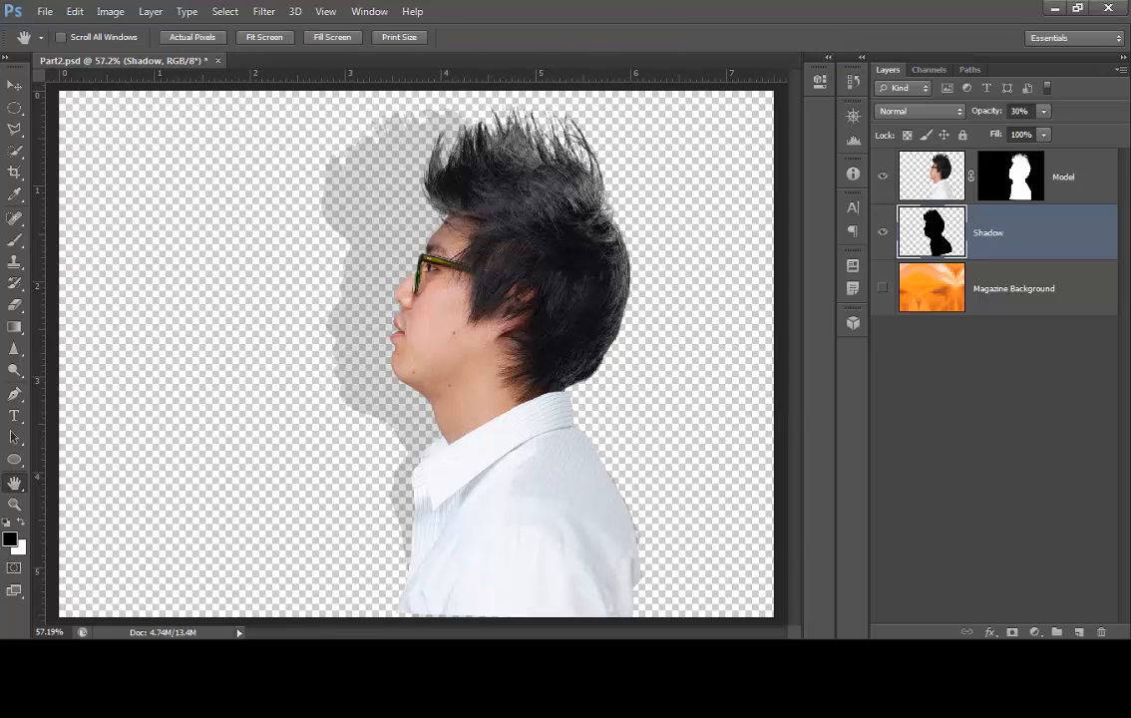
# Step: Show the Magazine Background layer and soften the Shadow layer with a Gaussian Blur of 4.7 pixels radius
pyautogui.click(883, 289)
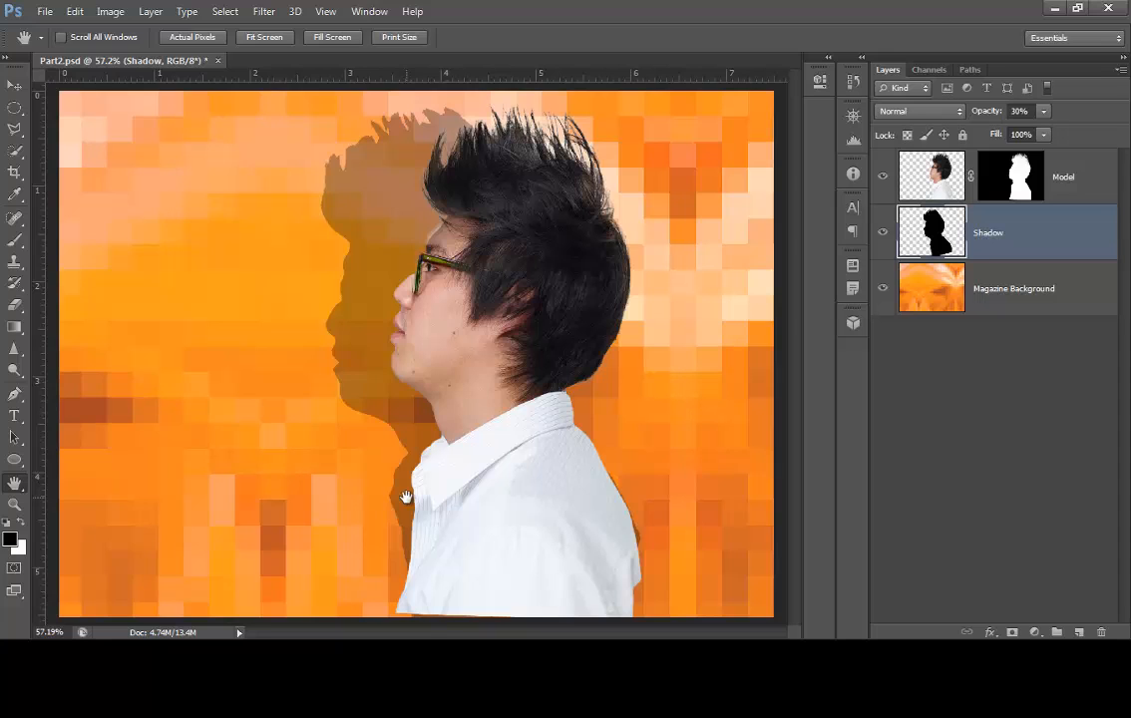
pyautogui.click(263, 11)
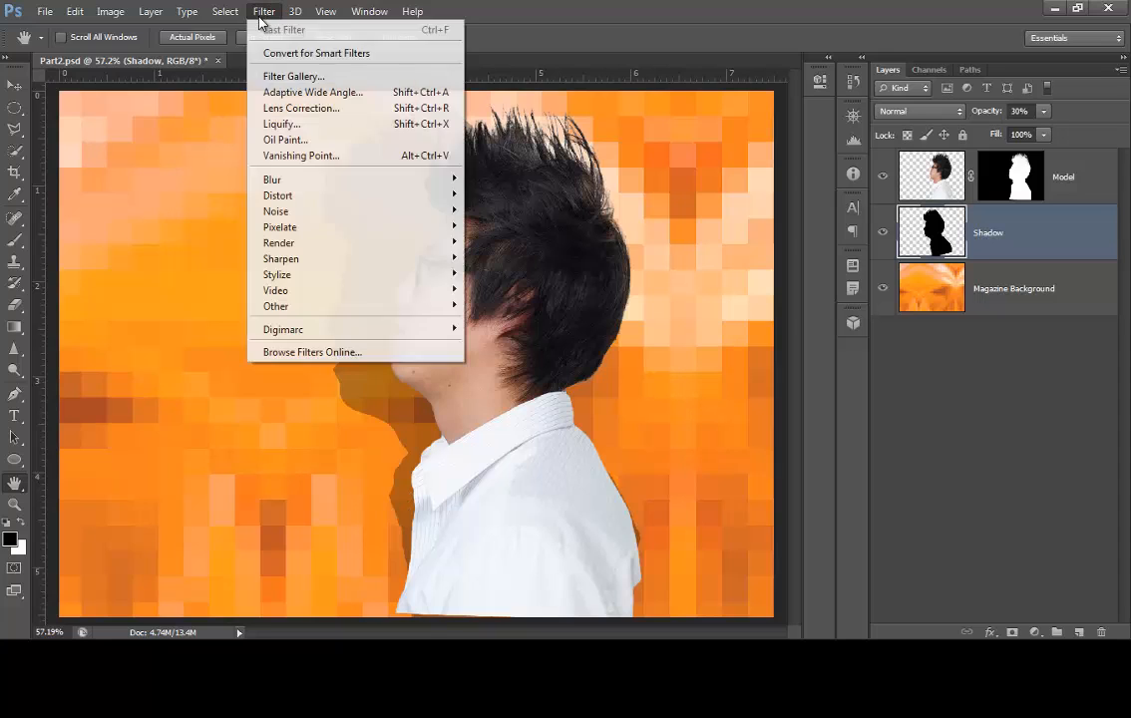
pyautogui.moveTo(280, 214)
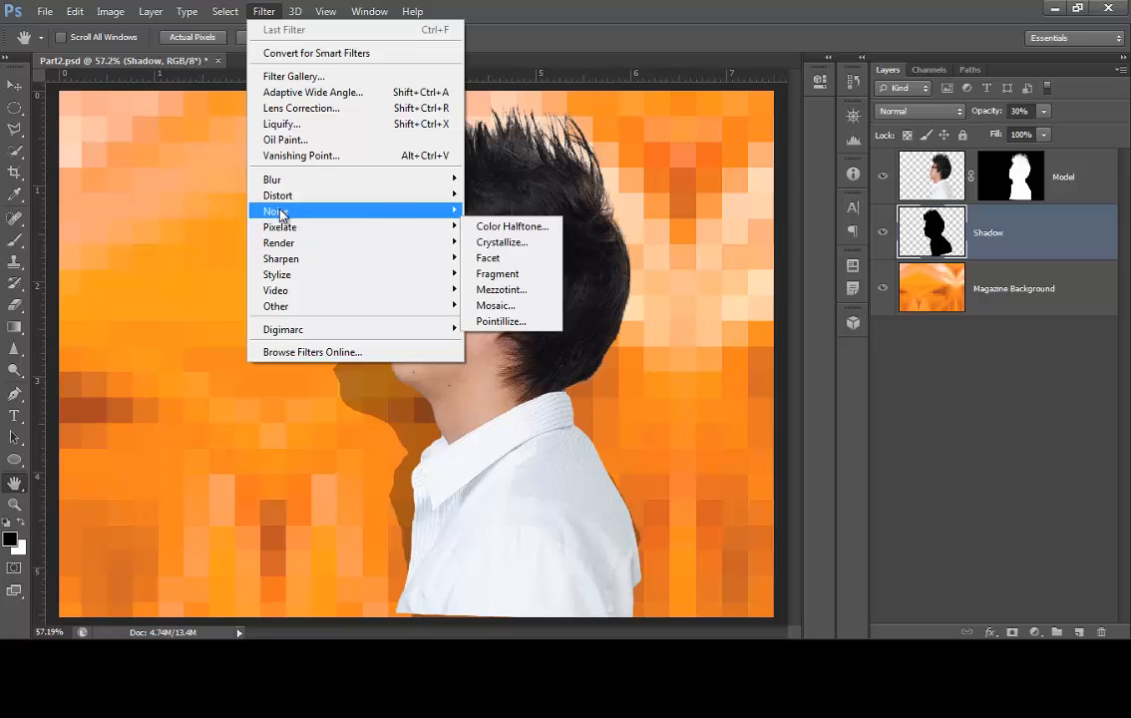
pyautogui.moveTo(350, 179)
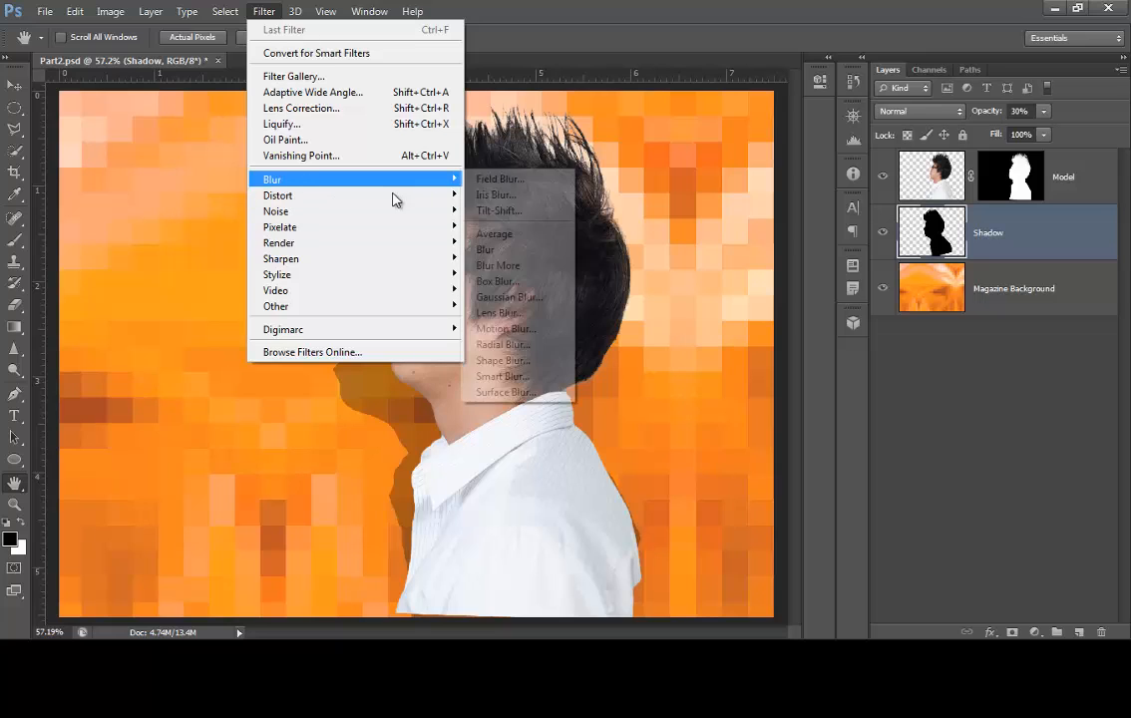
pyautogui.click(531, 298)
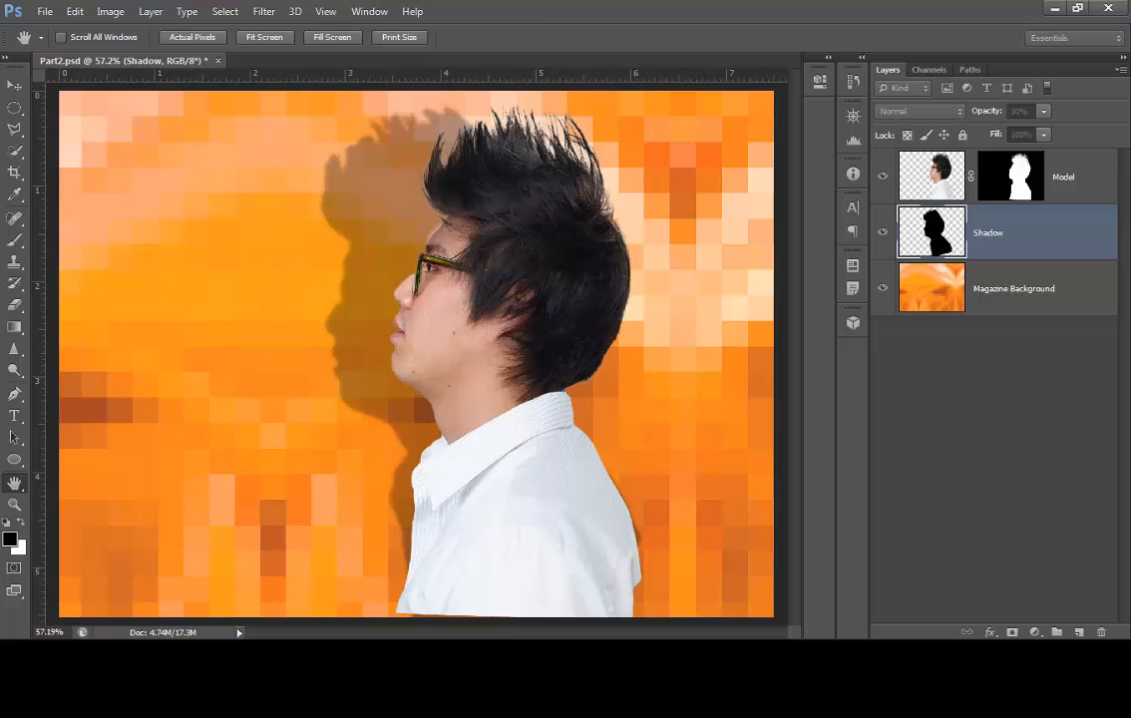
pyautogui.moveTo(0, 191); pyautogui.dragTo(525, 269)
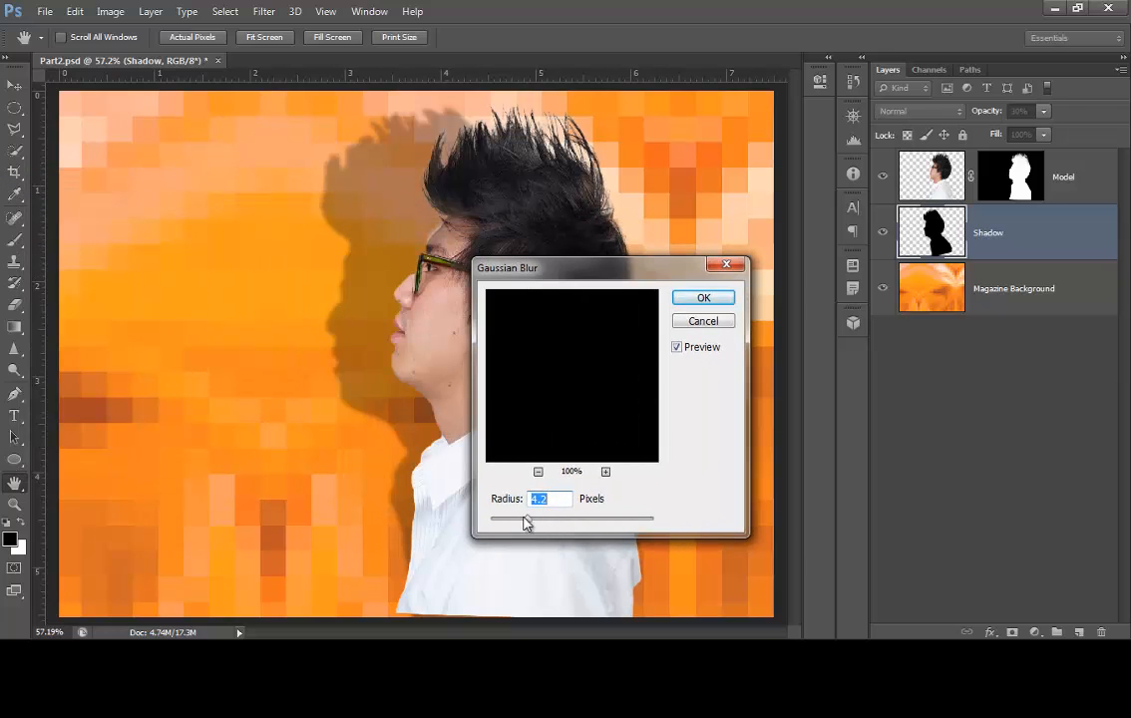
pyautogui.moveTo(526, 522)
pyautogui.mouseDown()
pyautogui.moveTo(541, 519)
pyautogui.moveTo(534, 527)
pyautogui.mouseUp()
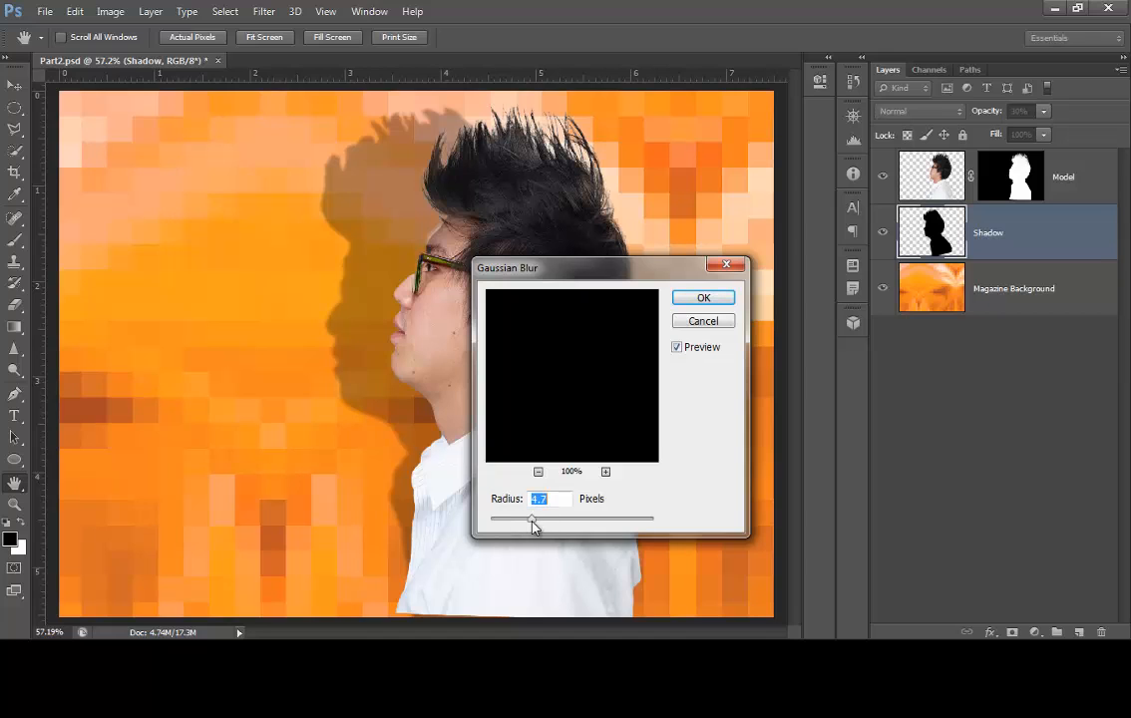
pyautogui.click(704, 296)
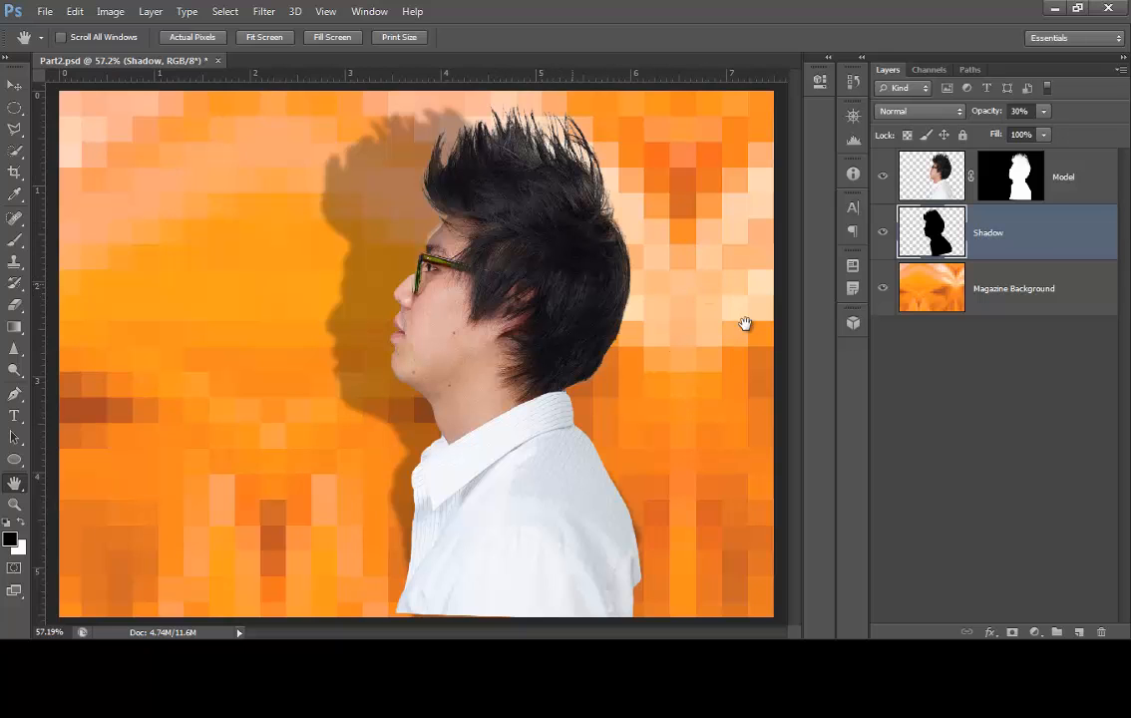
# Step: Hide the Magazine Background and Shadow layers and make the Model layer active
pyautogui.click(882, 288)
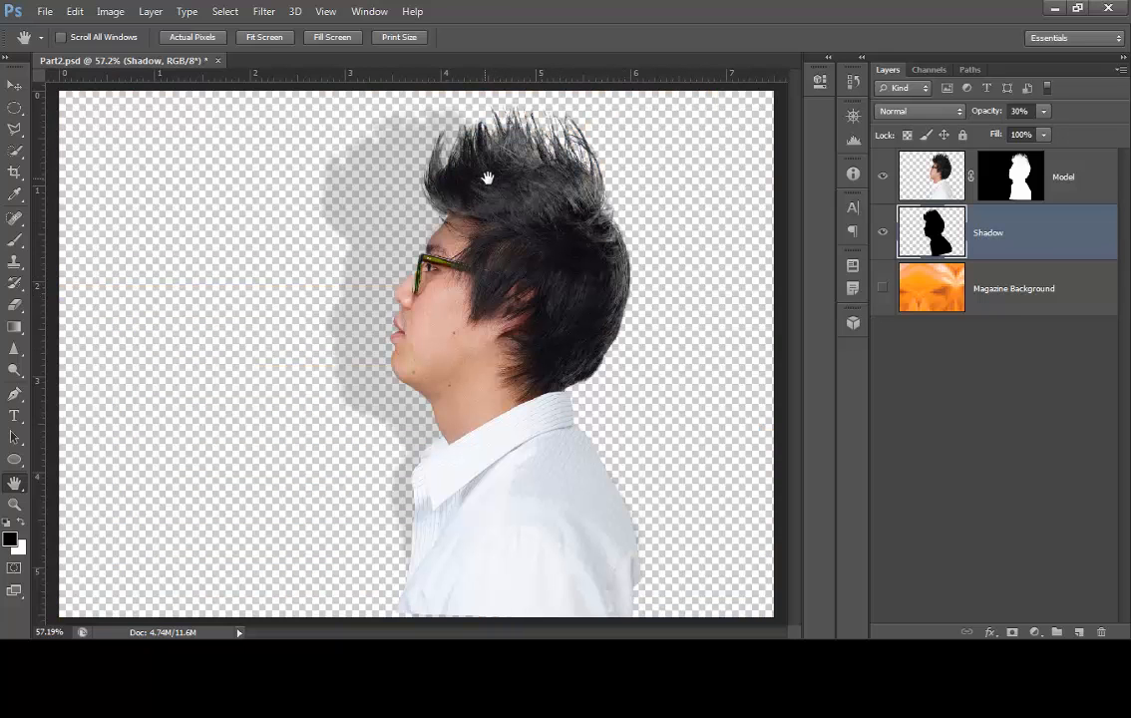
pyautogui.click(882, 233)
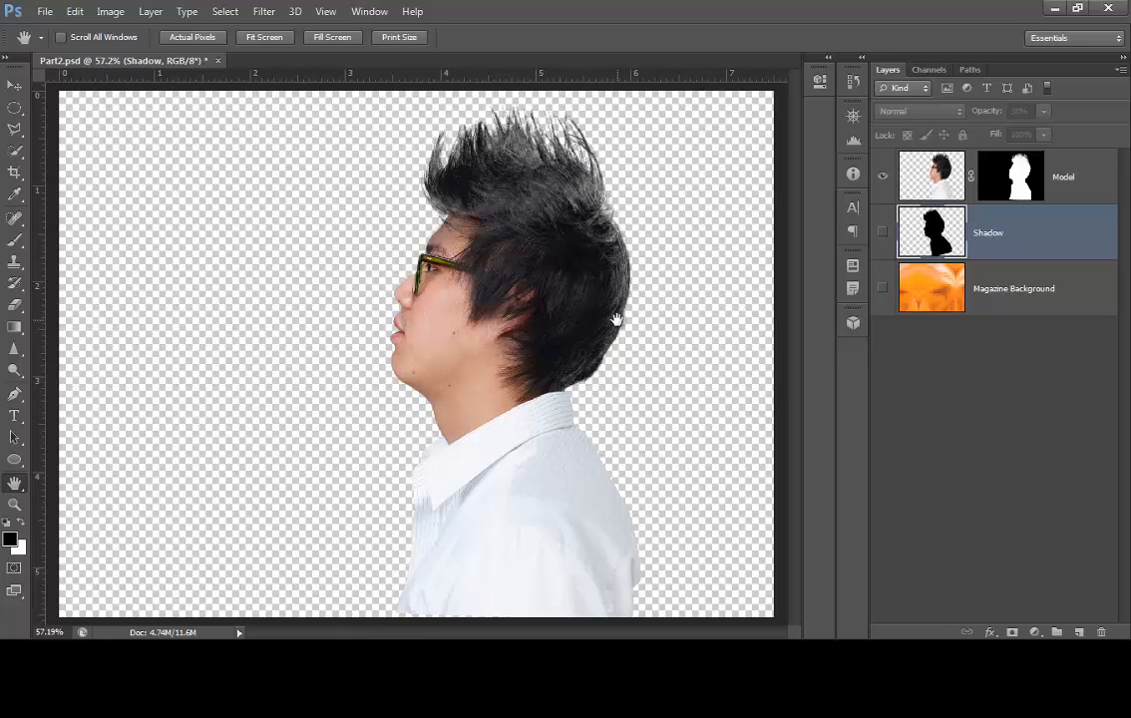
pyautogui.click(953, 171)
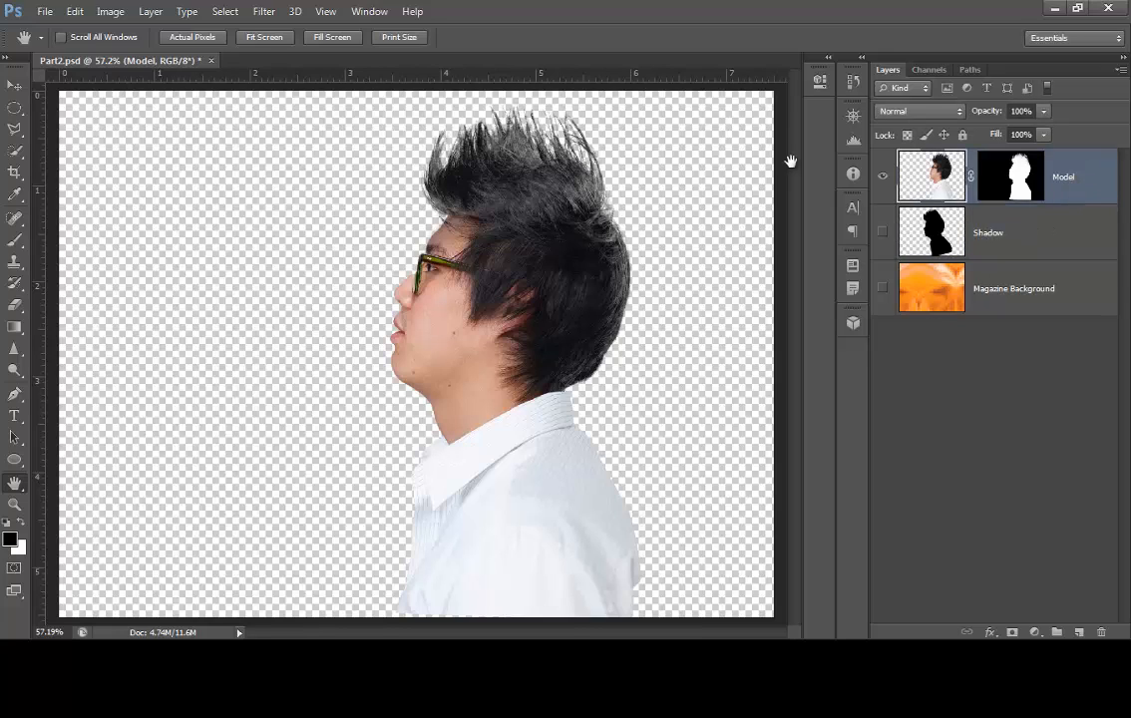
# Step: Convert the document to CMYK Color mode without merging the layers, accepting the U.S. Web Coated (SWOP) v2 profile
pyautogui.click(123, 14)
pyautogui.moveTo(130, 30)
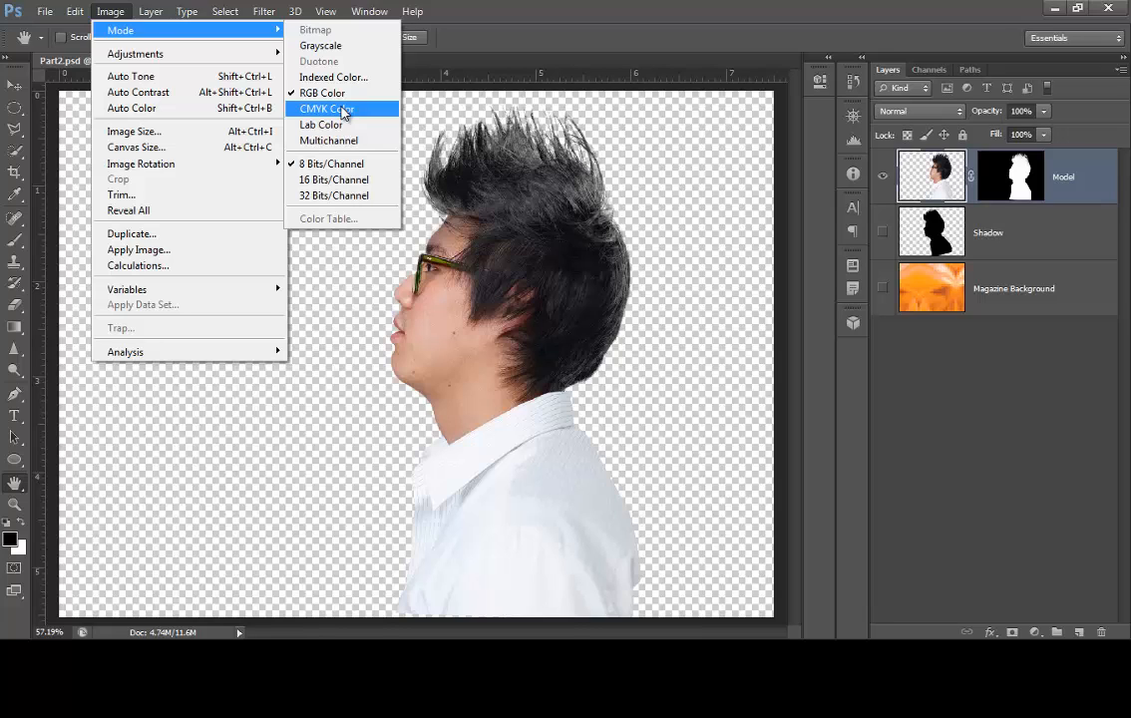
pyautogui.click(342, 111)
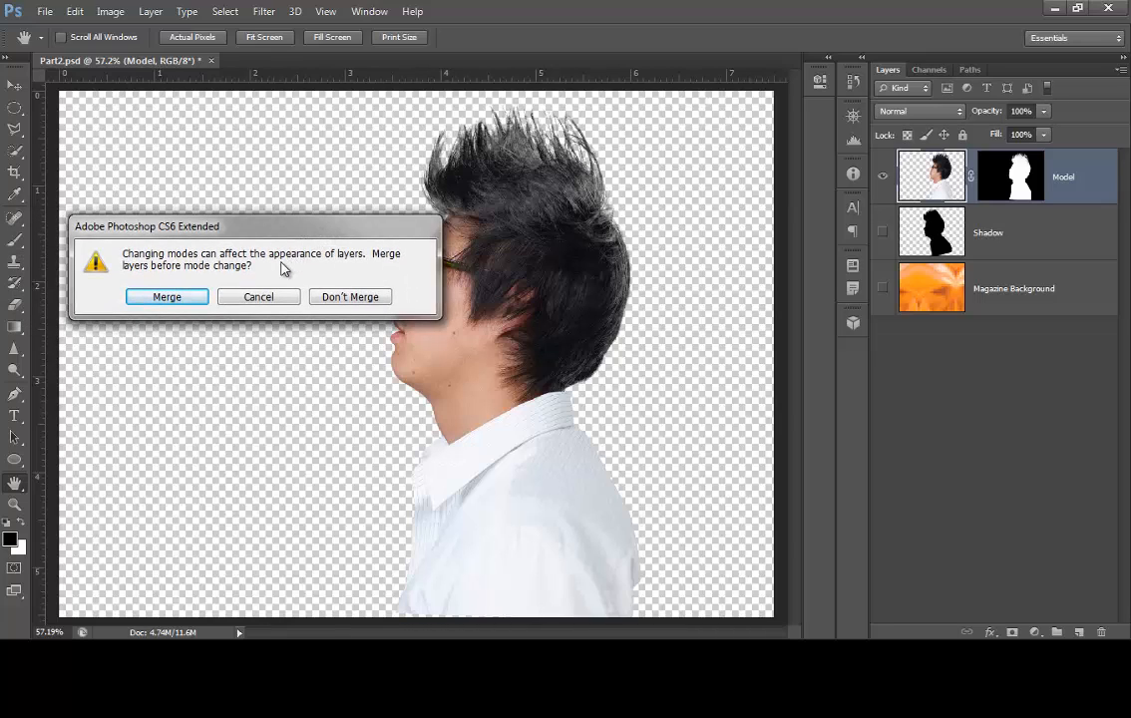
pyautogui.click(346, 300)
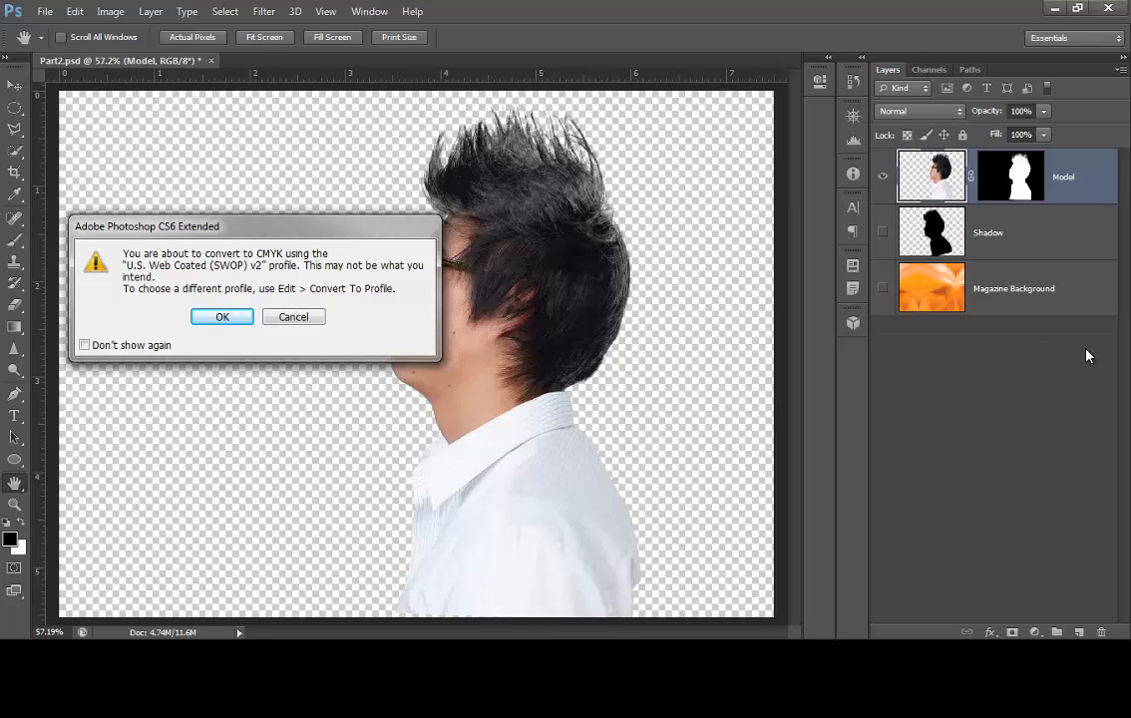
pyautogui.click(223, 317)
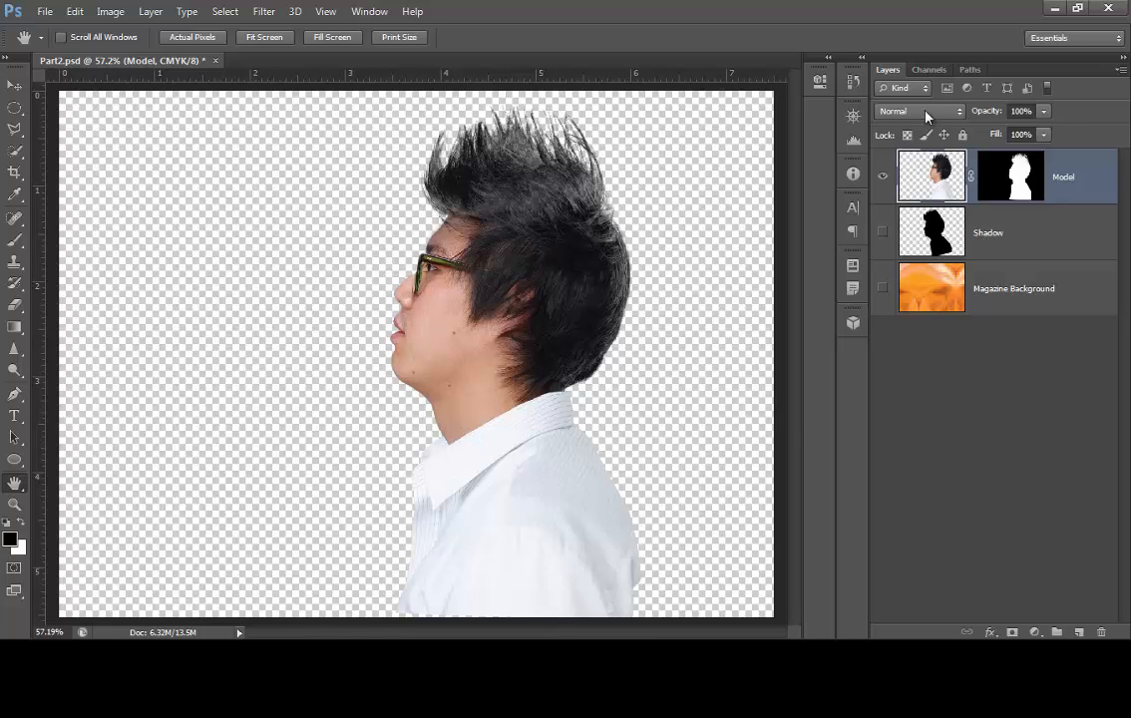
# Step: Duplicate the Black channel and name the copy hair
pyautogui.click(930, 70)
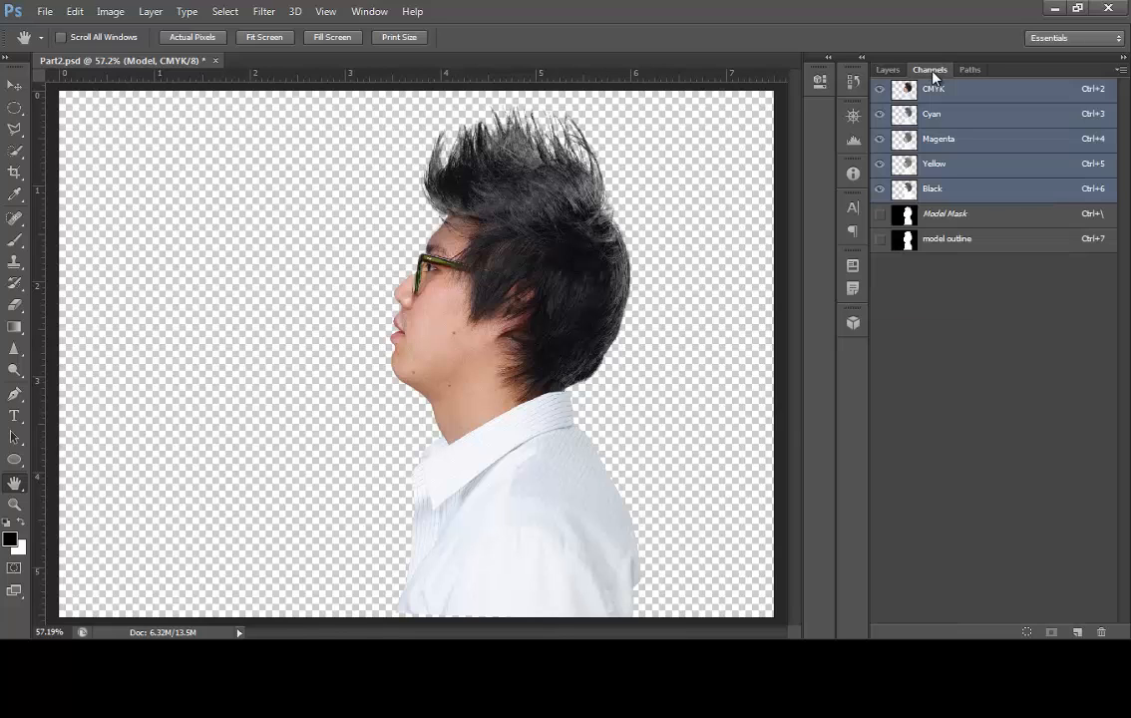
pyautogui.click(948, 196)
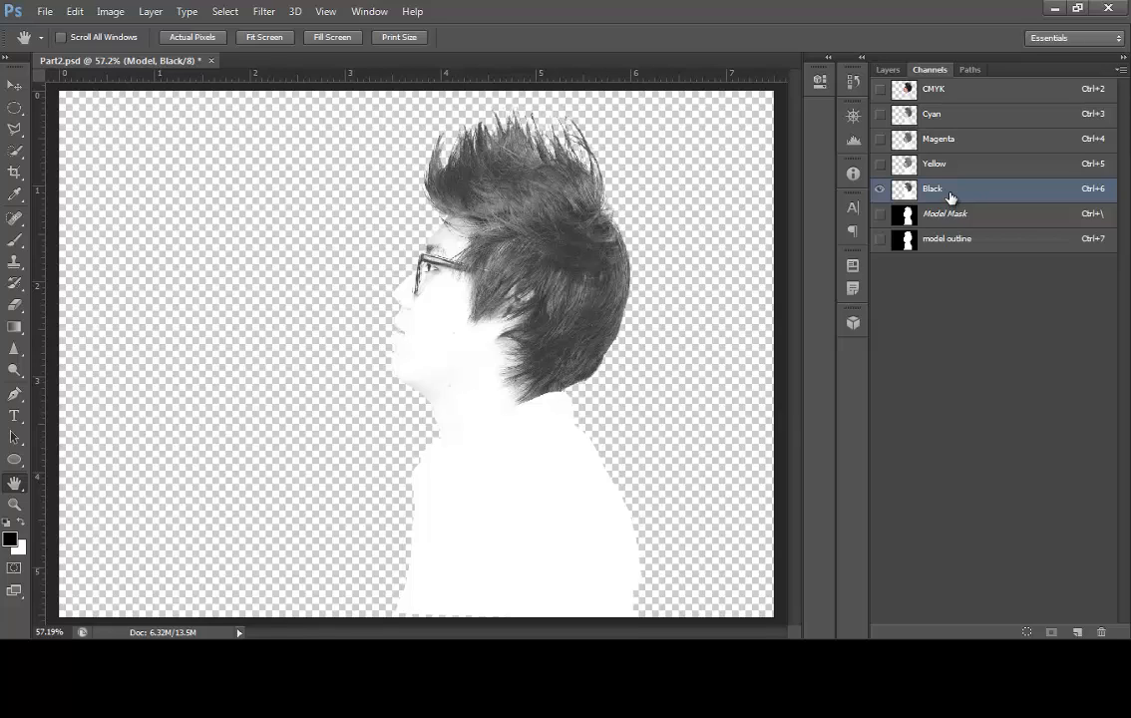
pyautogui.moveTo(951, 194); pyautogui.dragTo(1077, 633)
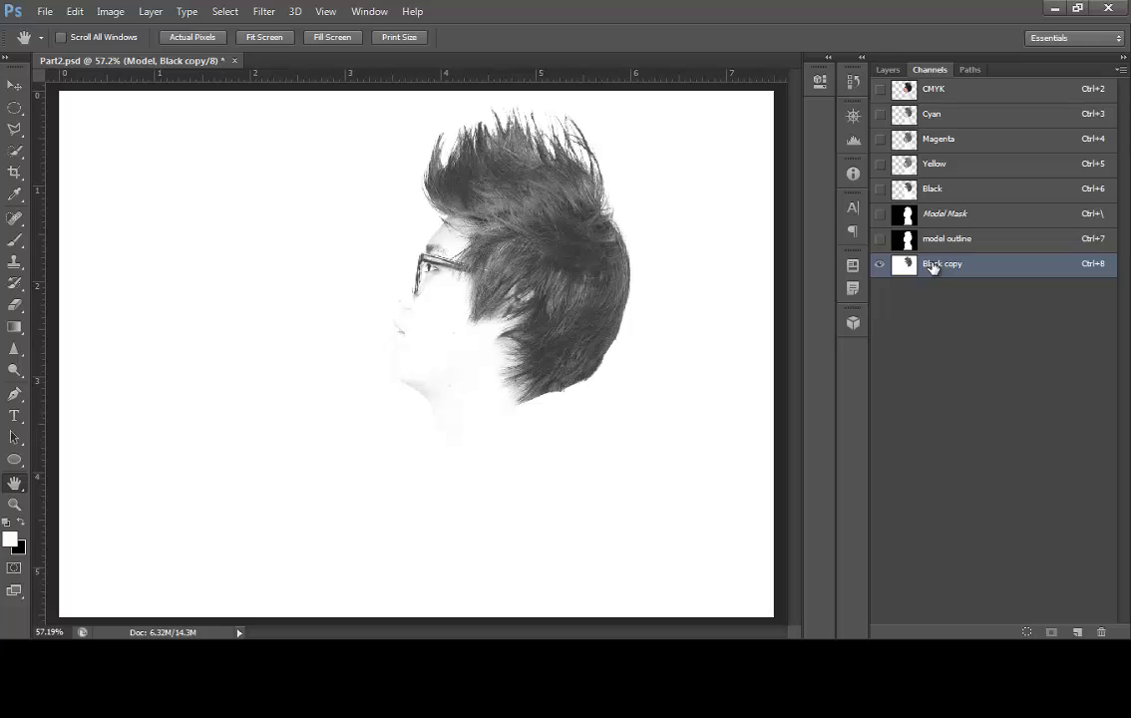
pyautogui.doubleClick(939, 264)
pyautogui.write('hair')
pyautogui.press('Return')
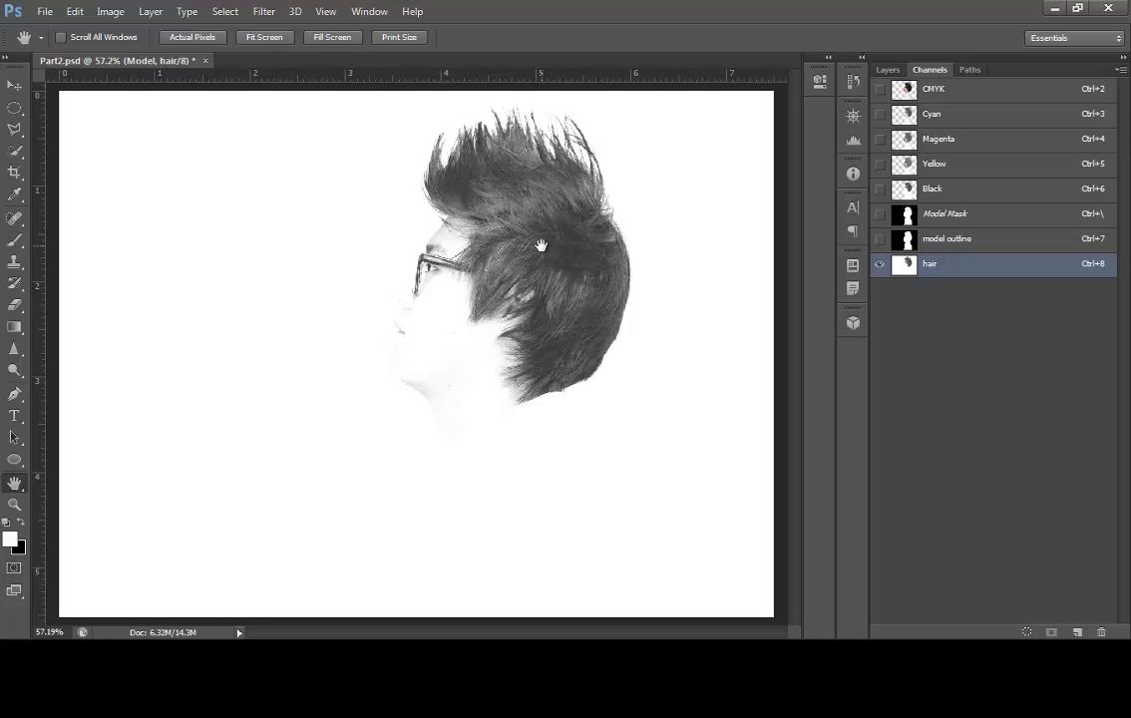
# Step: Apply Levels to the hair channel with input black point 85, midtone 1.00 and white point 166
pyautogui.click(99, 18)
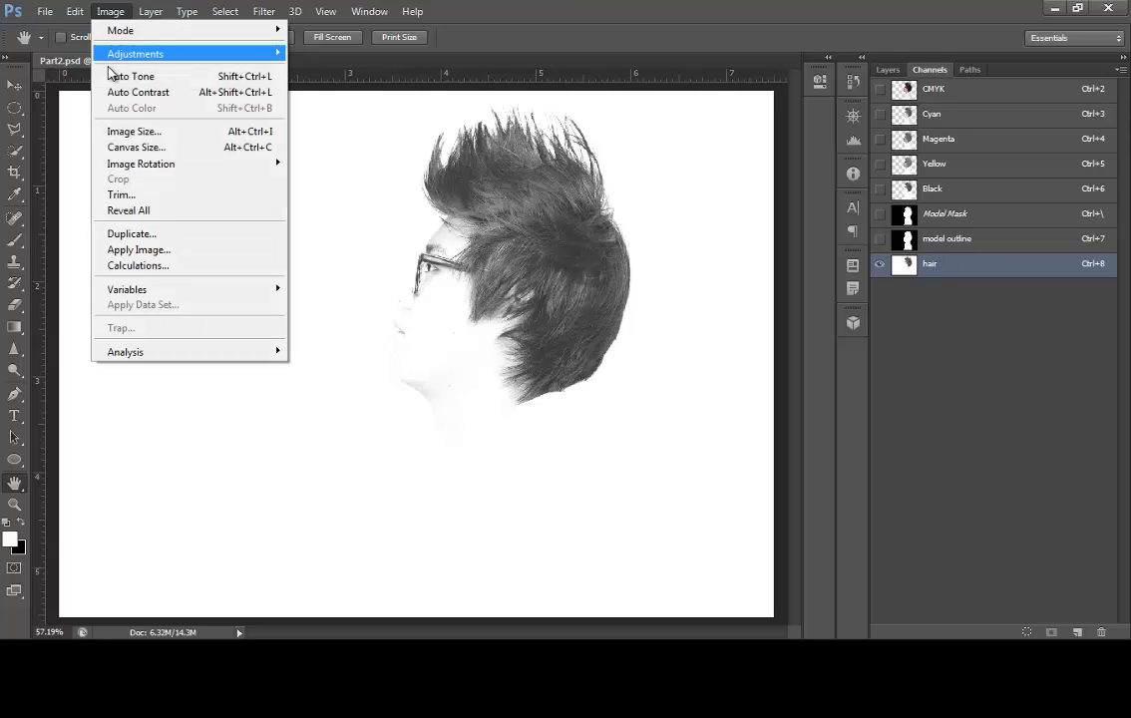
pyautogui.moveTo(199, 55)
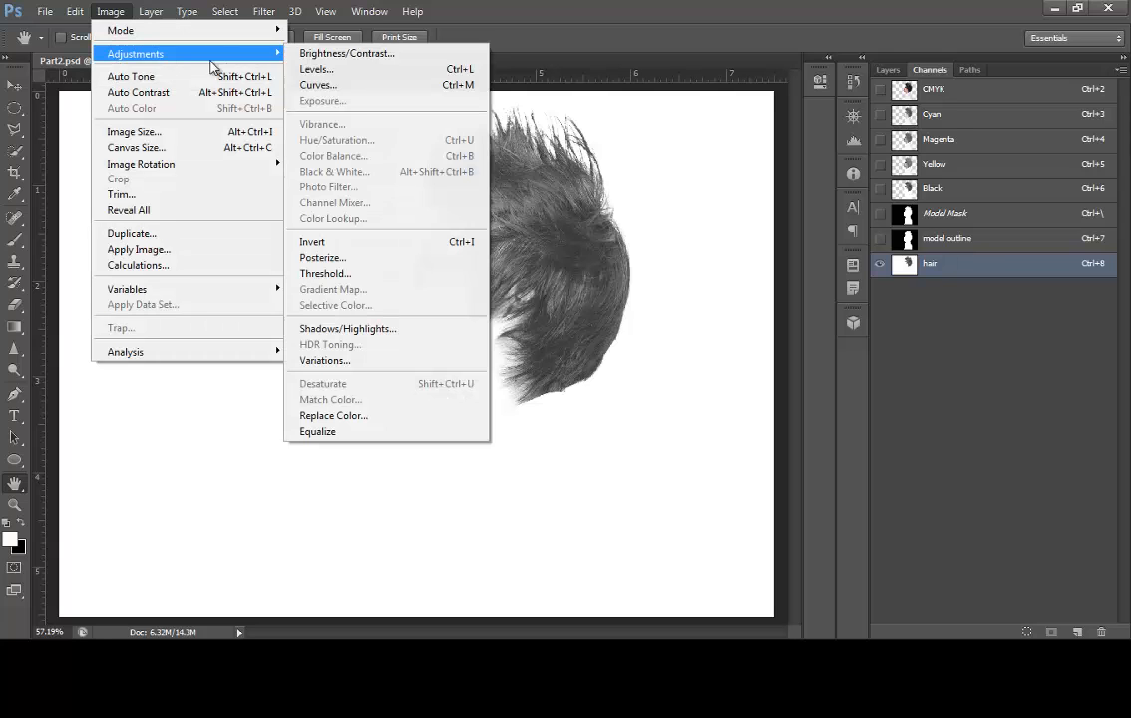
pyautogui.click(337, 71)
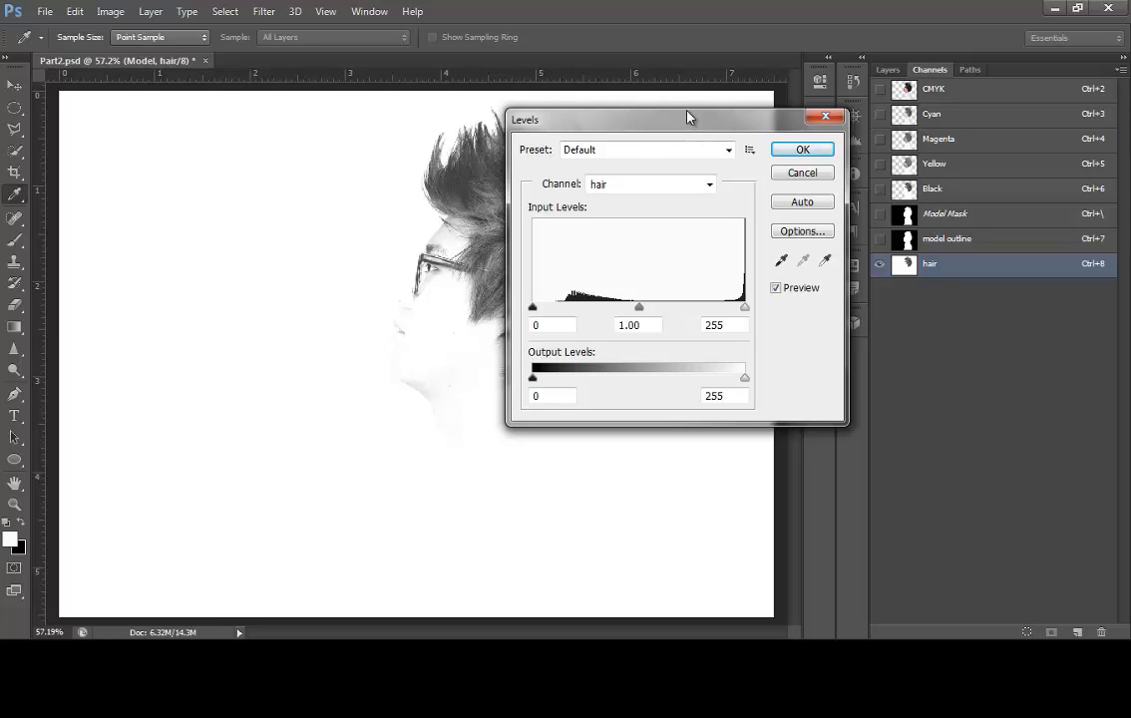
pyautogui.moveTo(681, 118); pyautogui.dragTo(398, 278)
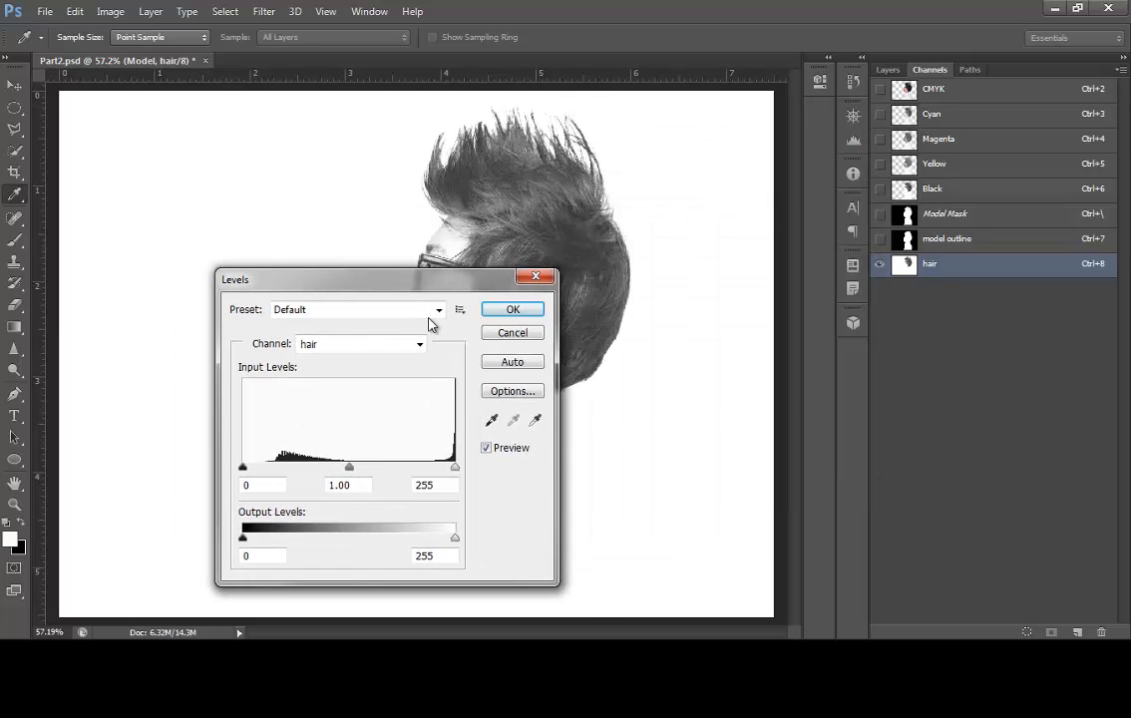
pyautogui.moveTo(431, 322); pyautogui.dragTo(441, 331)
pyautogui.moveTo(291, 523); pyautogui.dragTo(350, 529)
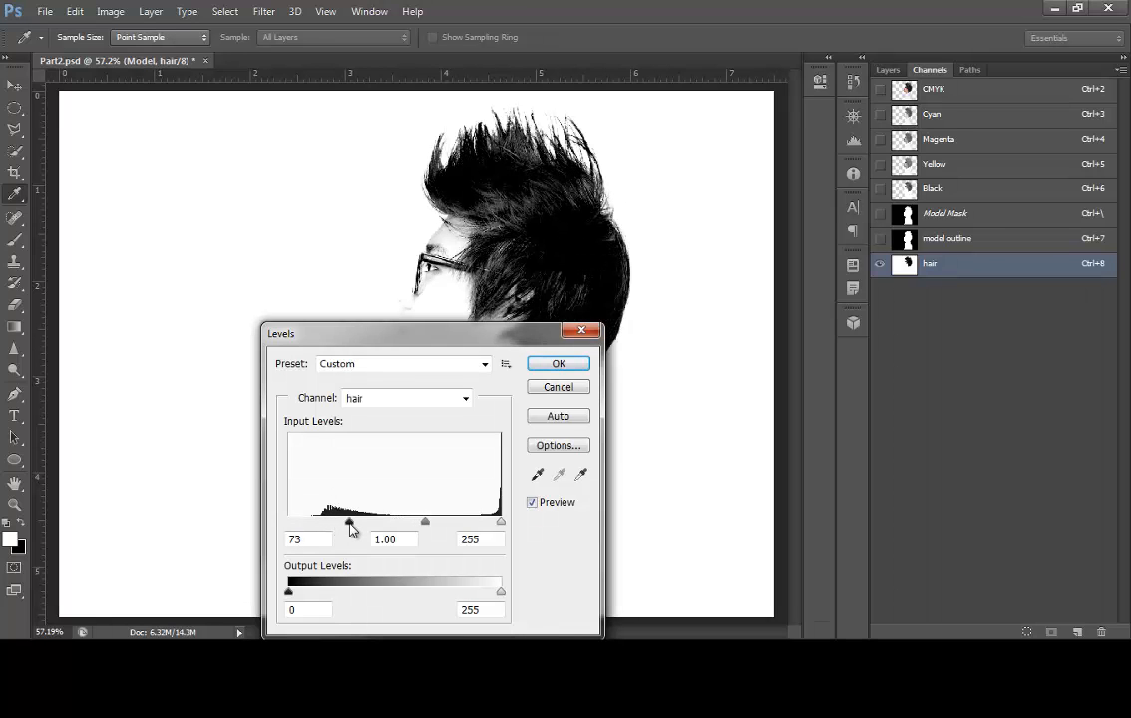
pyautogui.moveTo(350, 529); pyautogui.dragTo(359, 528)
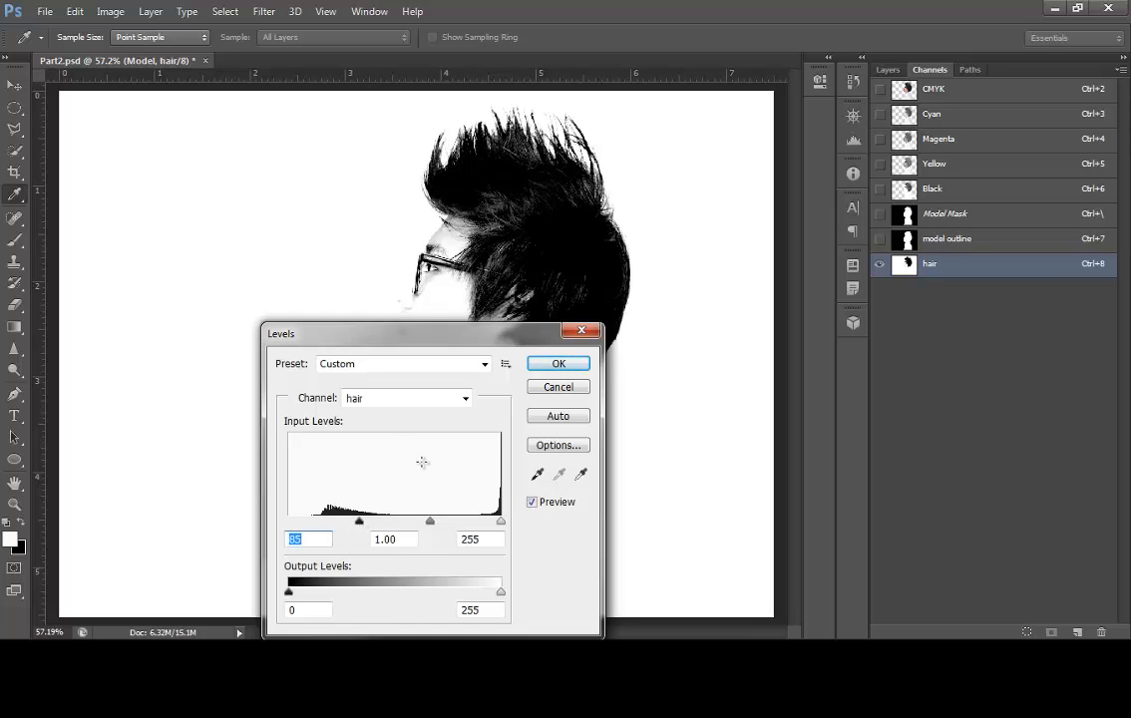
pyautogui.moveTo(500, 527); pyautogui.dragTo(427, 536)
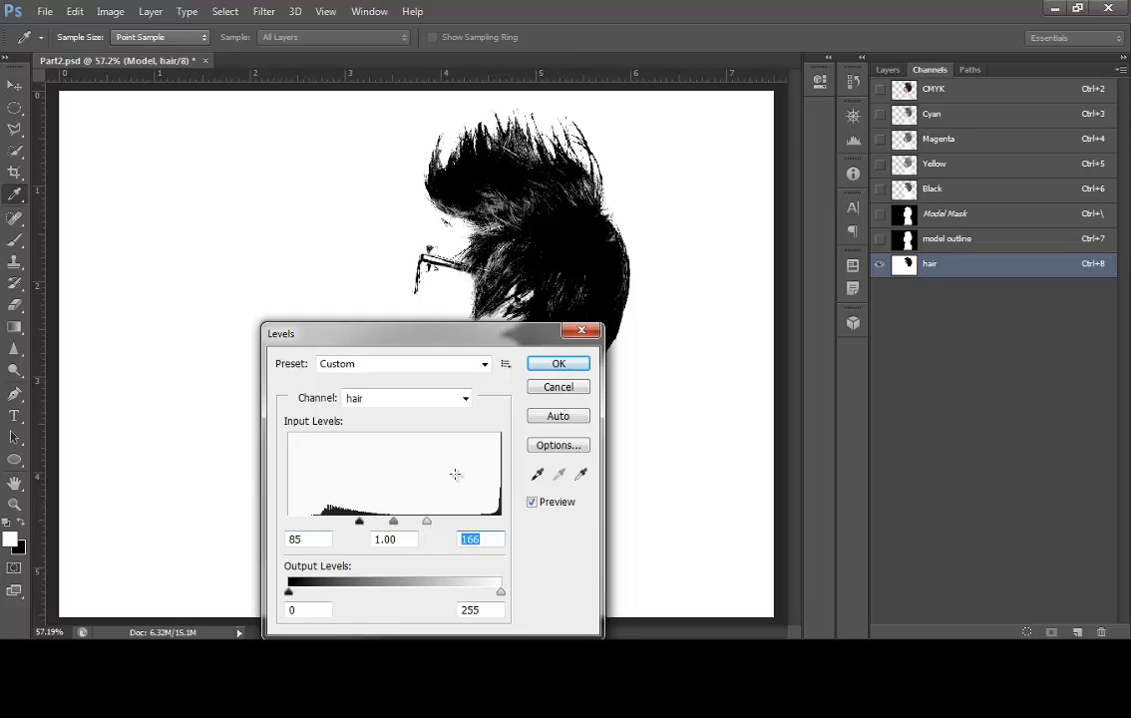
pyautogui.click(552, 364)
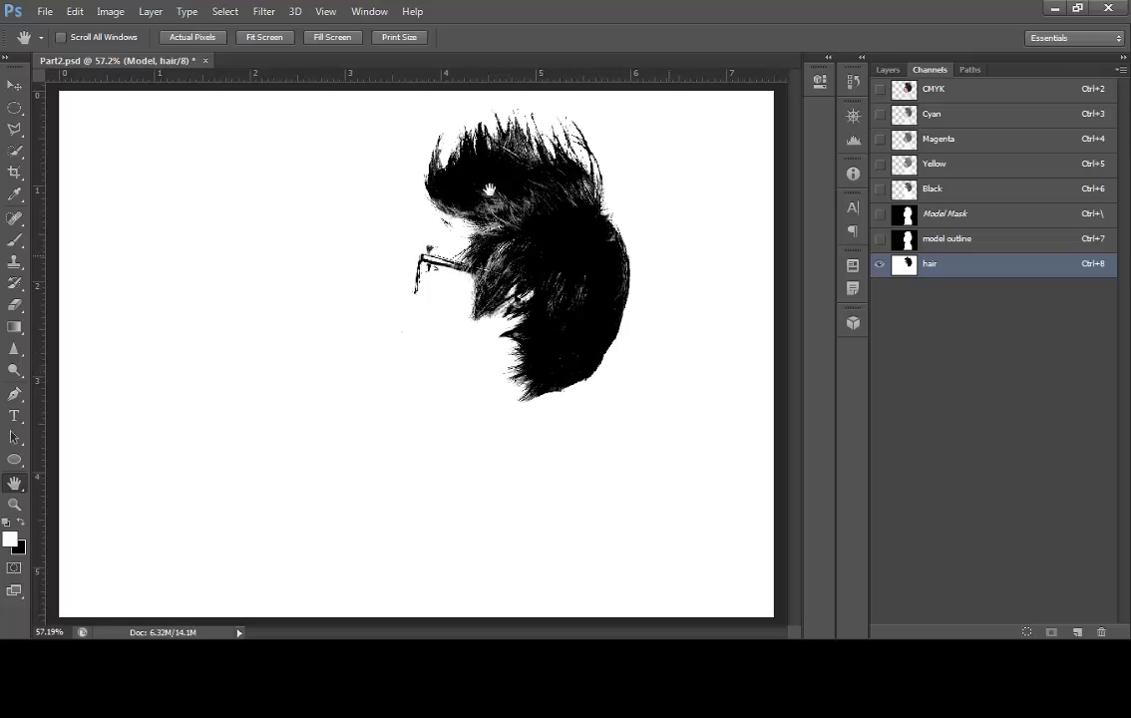
# Step: Invert the hair channel so the hair is white on black
pyautogui.click(108, 14)
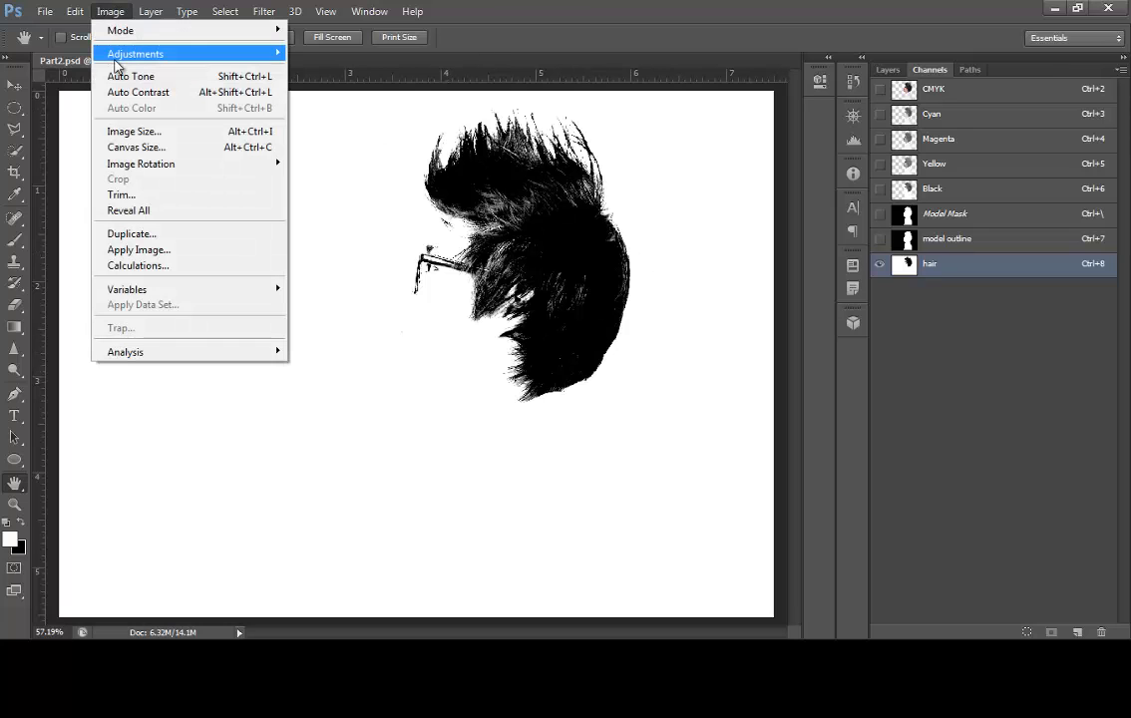
pyautogui.moveTo(116, 54)
pyautogui.click(334, 243)
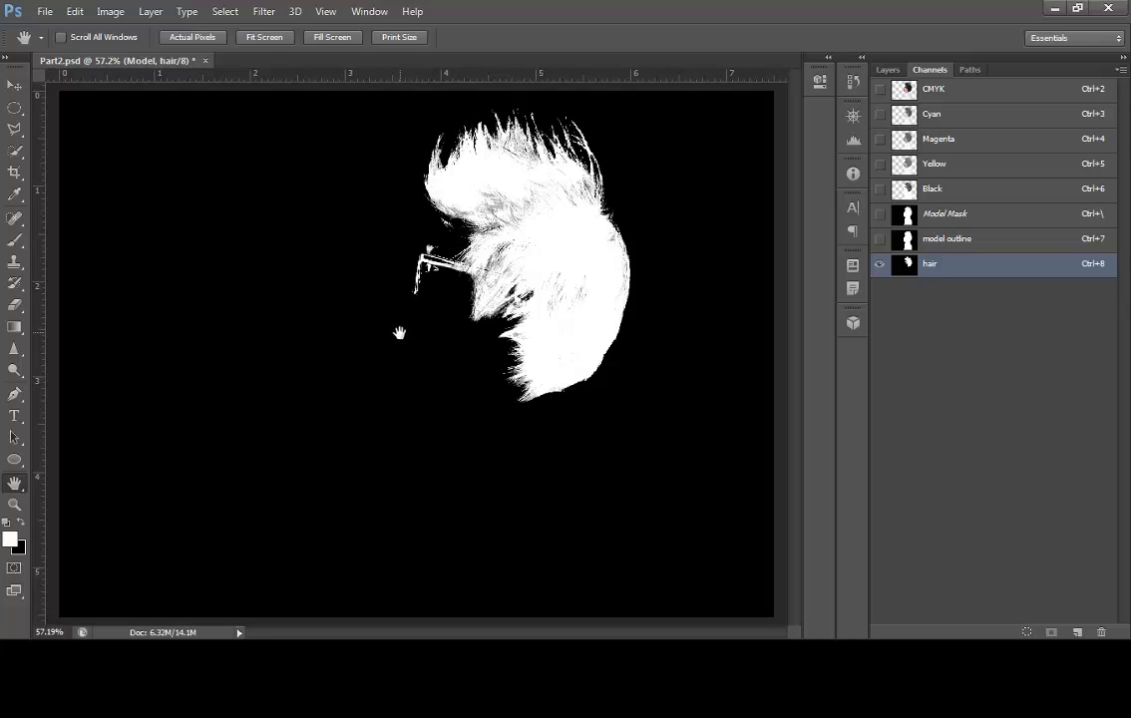
# Step: Paint out the glasses in the hair channel with a black brush of size 50
pyautogui.click(13, 241)
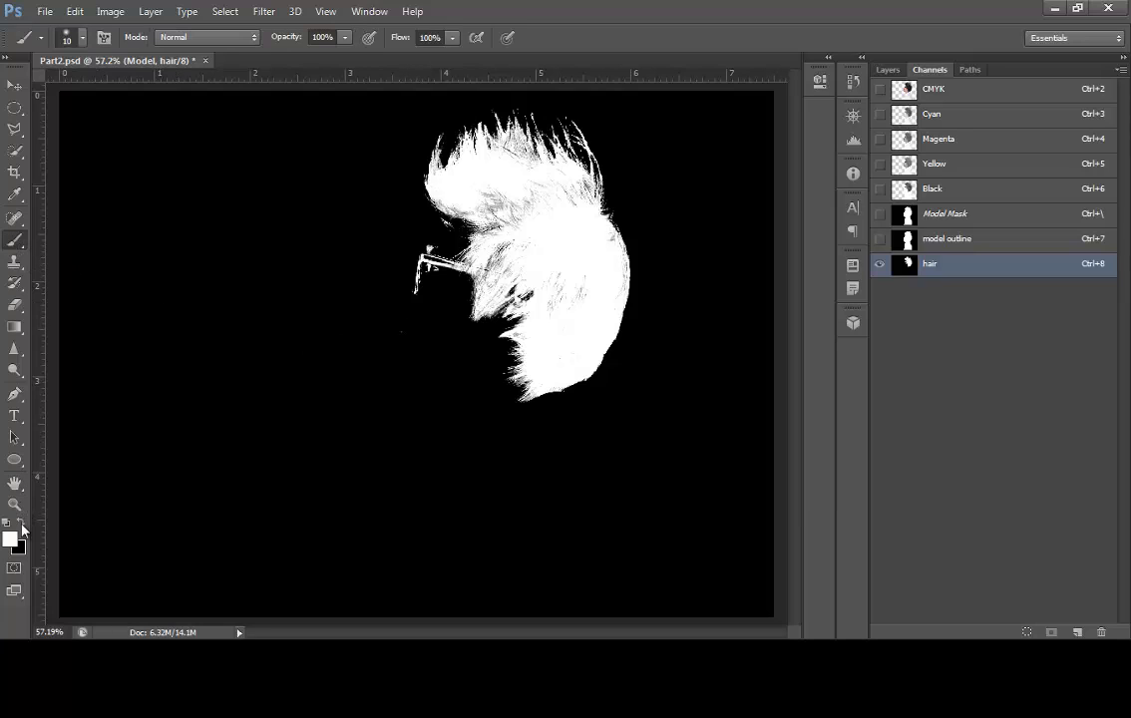
pyautogui.click(21, 524)
pyautogui.press(']')
pyautogui.press(']')
pyautogui.press(']')
pyautogui.press(']')
pyautogui.press(']')
pyautogui.press(']')
pyautogui.press(']')
pyautogui.moveTo(428, 265)
pyautogui.mouseDown()
pyautogui.moveTo(407, 304)
pyautogui.moveTo(408, 341)
pyautogui.moveTo(435, 266)
pyautogui.moveTo(437, 281)
pyautogui.mouseUp()
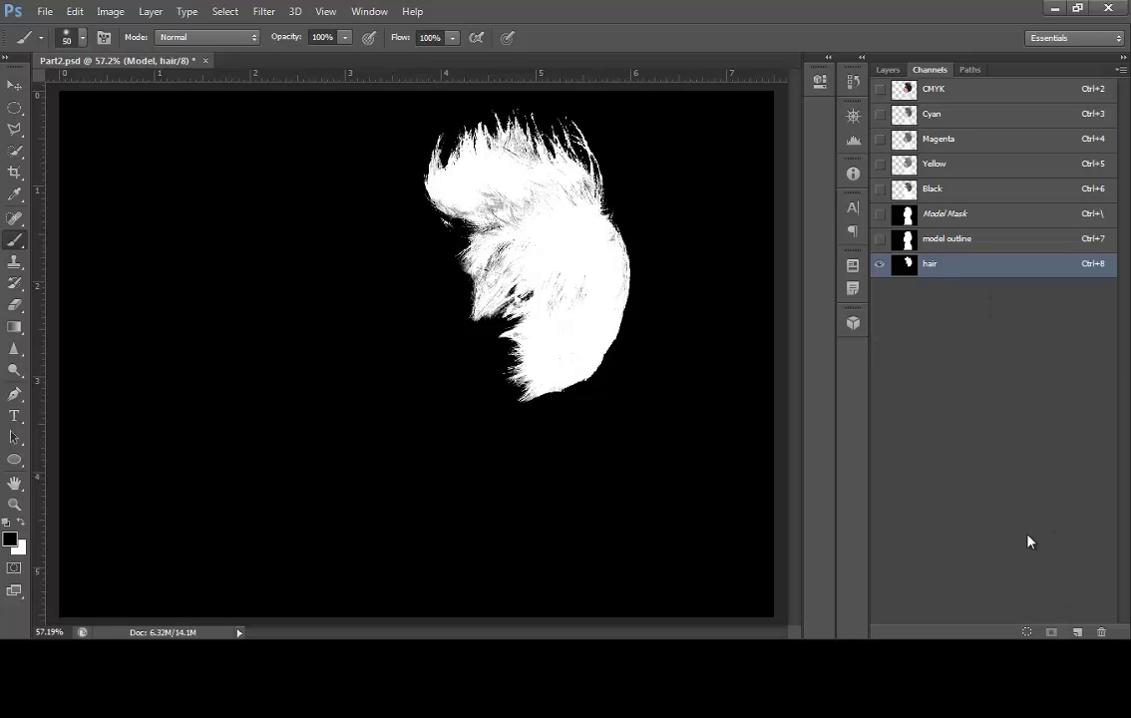
# Step: Load the hair channel as a selection and return to the composite CMYK image in the layer list
pyautogui.click(1027, 634)
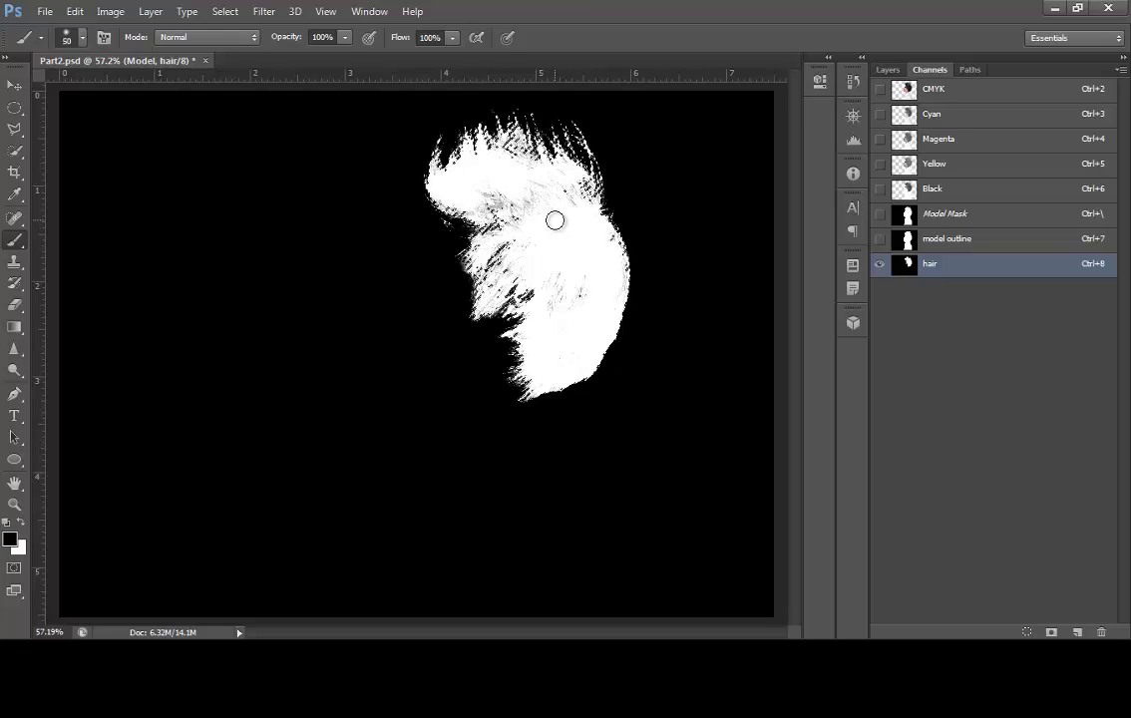
pyautogui.click(935, 92)
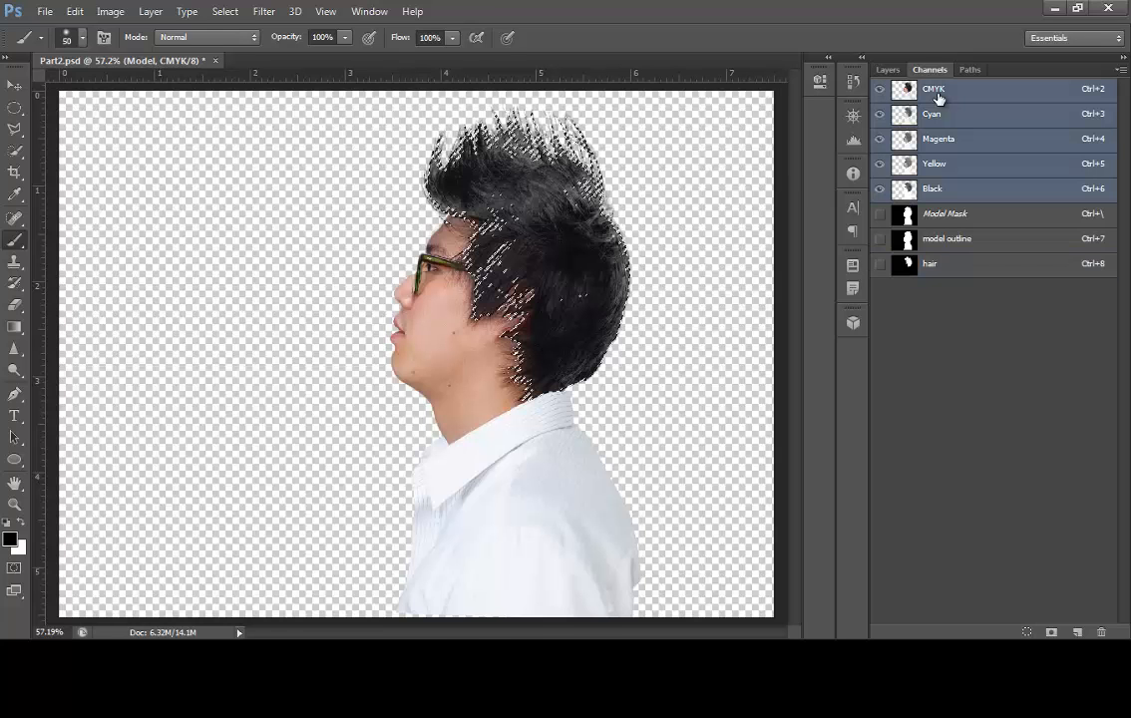
pyautogui.click(891, 71)
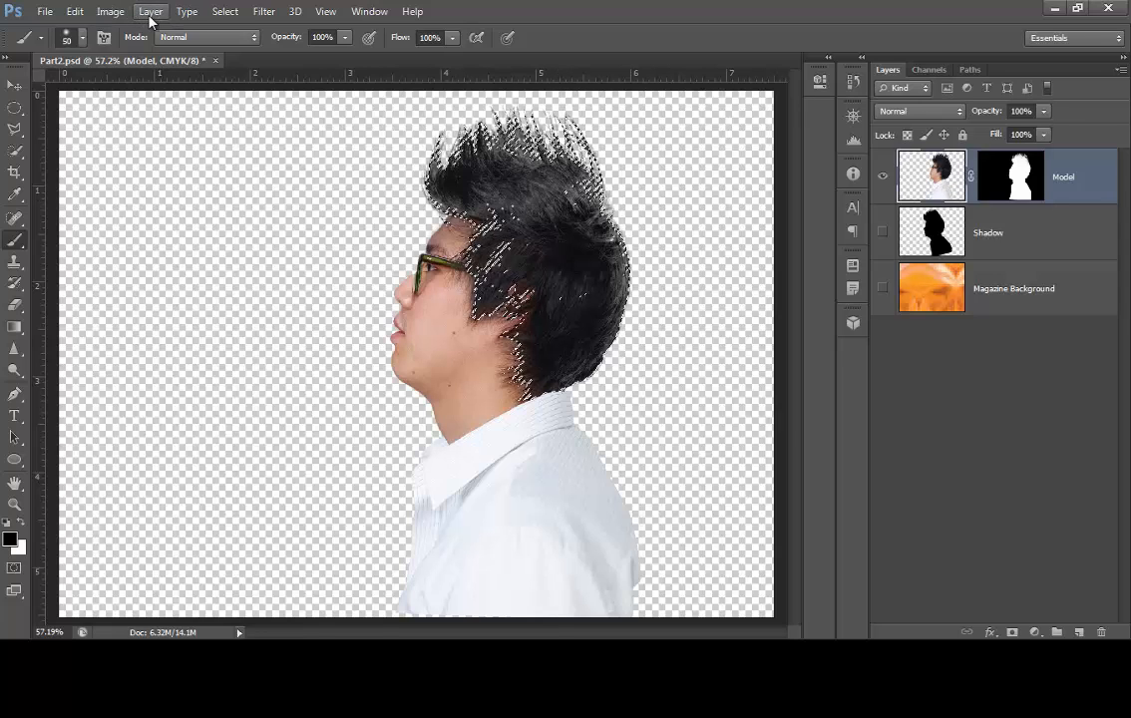
# Step: Refine the edge of the hair selection with a 1.4 px feather, outputting to a selection
pyautogui.click(223, 14)
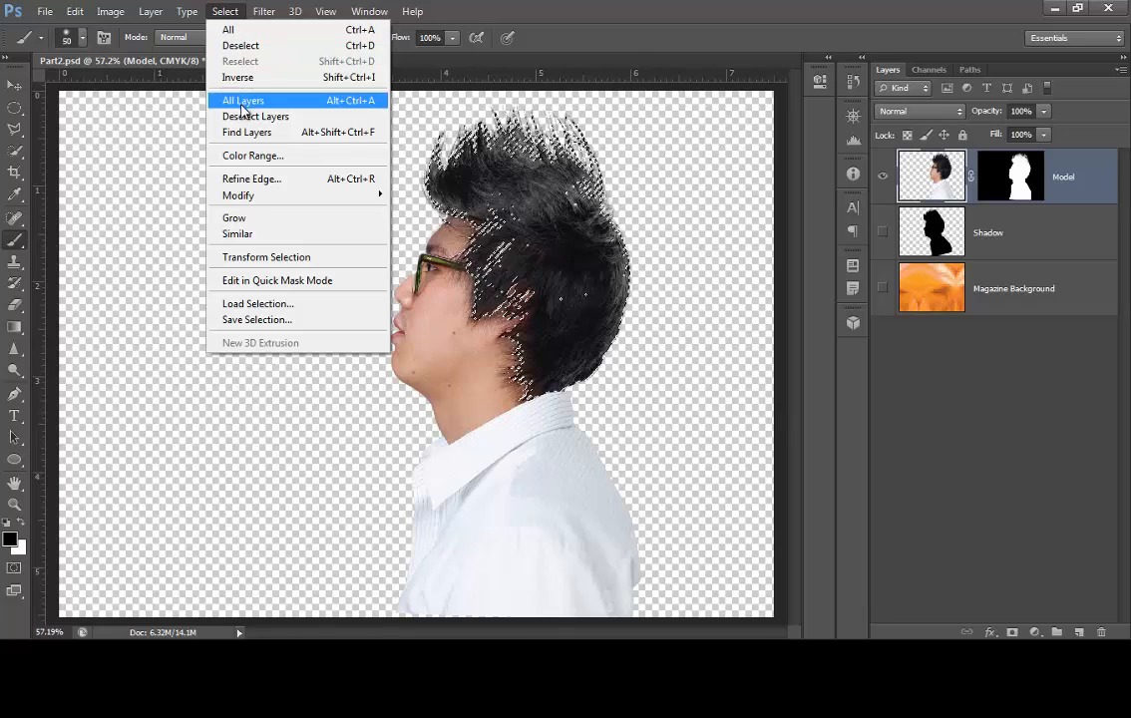
pyautogui.click(248, 183)
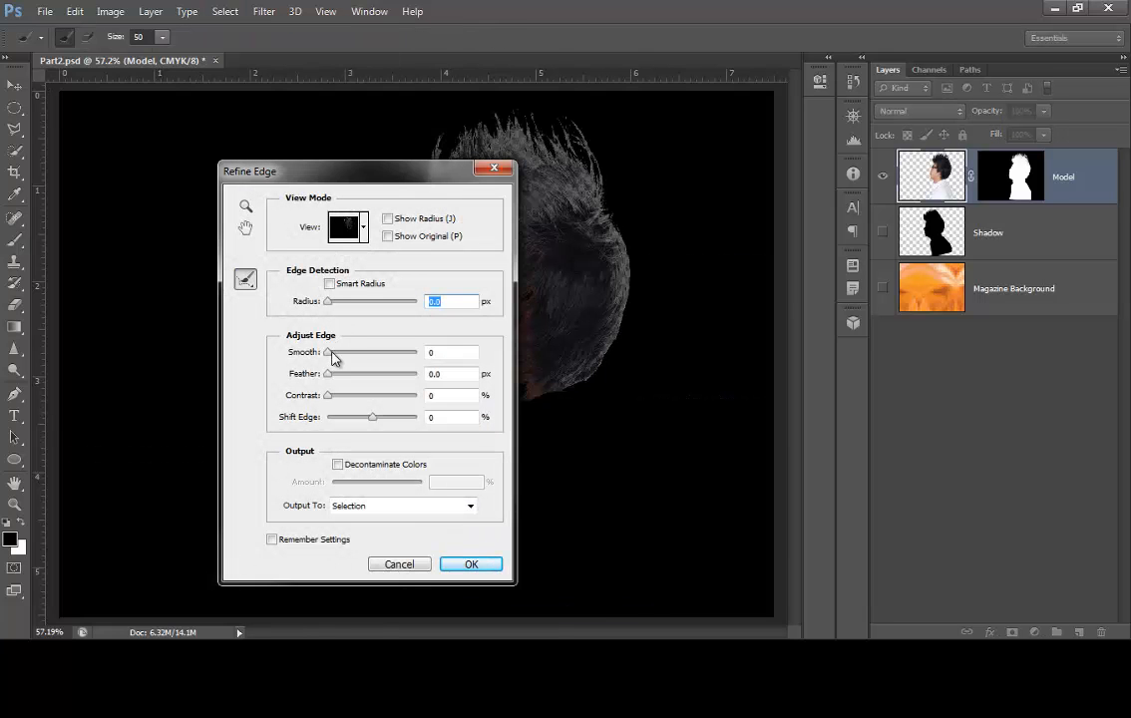
pyautogui.moveTo(330, 380); pyautogui.dragTo(333, 383)
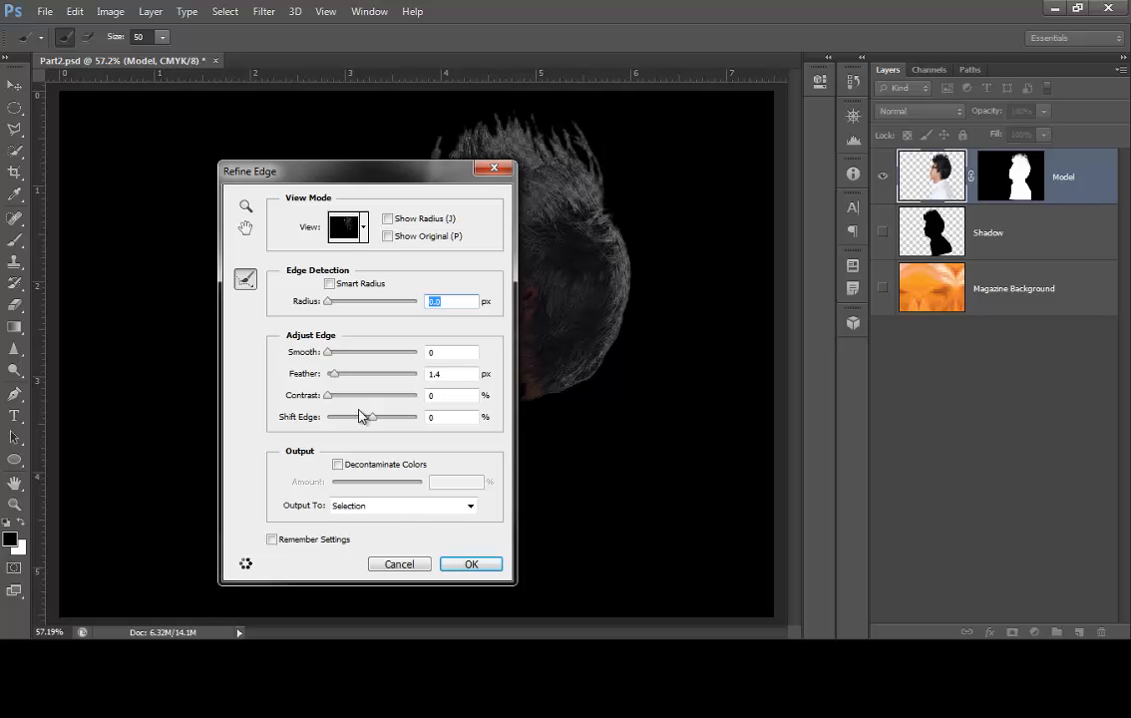
pyautogui.click(461, 566)
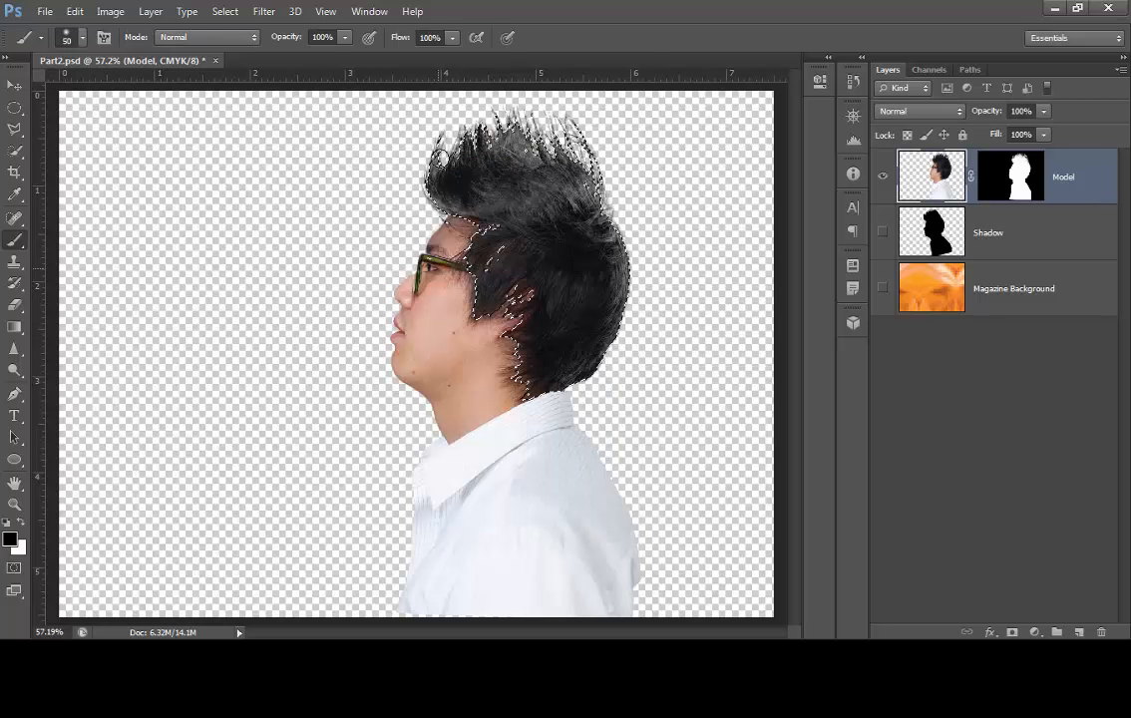
# Step: Colorize the selected hair on the Model layer using Hue/Saturation with hue 230, saturation 56 and lightness 11
pyautogui.click(110, 12)
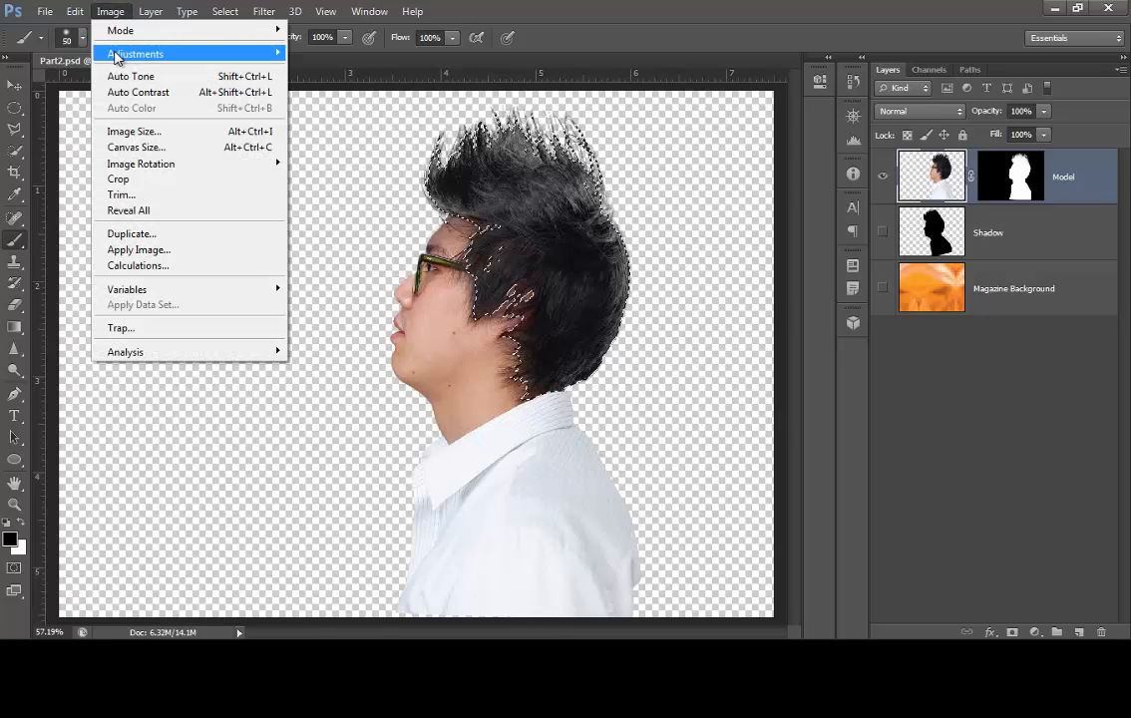
pyautogui.moveTo(125, 53)
pyautogui.click(337, 140)
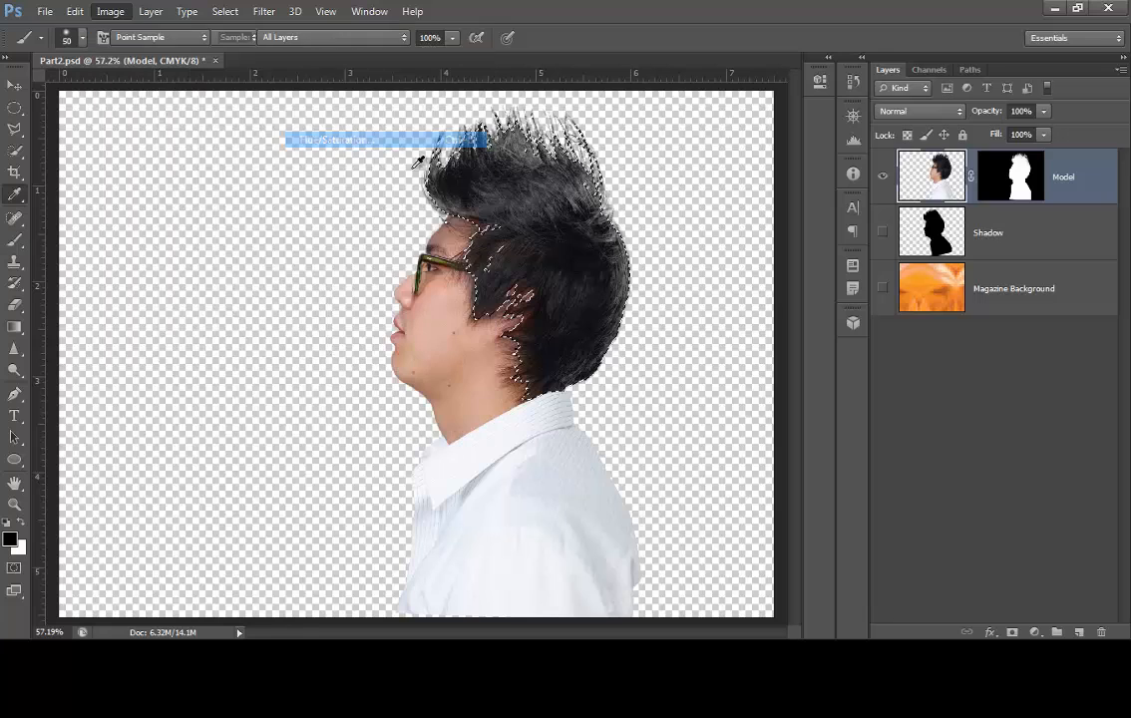
pyautogui.moveTo(651, 115); pyautogui.dragTo(219, 320)
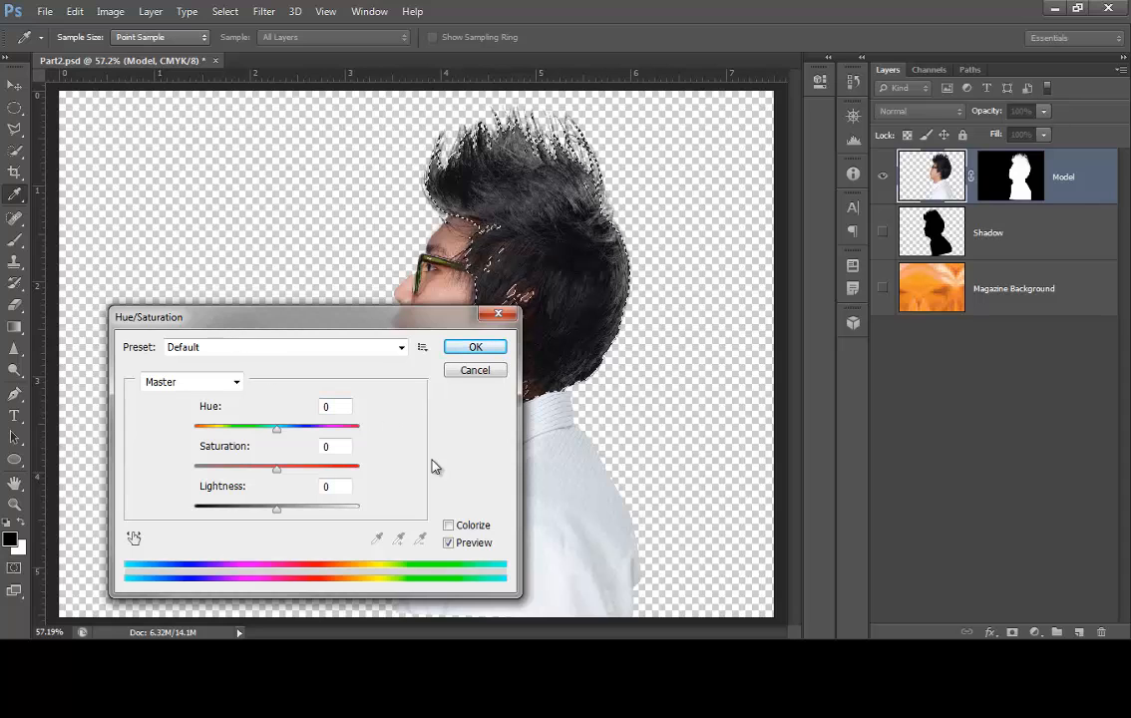
pyautogui.click(449, 526)
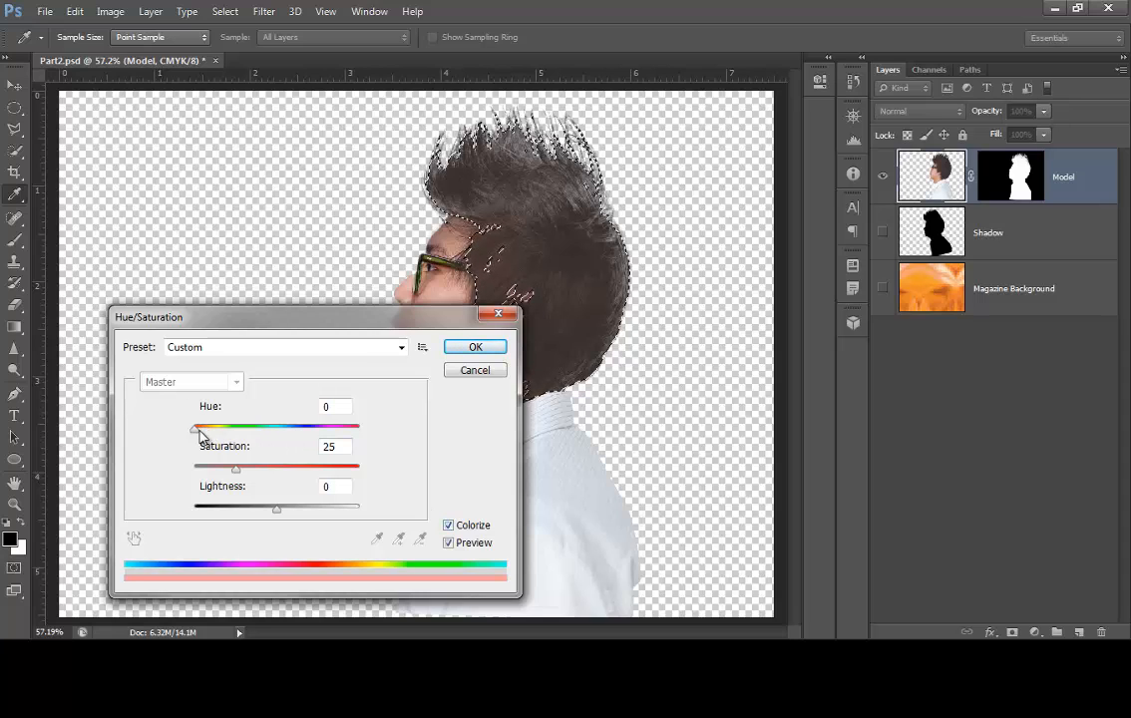
pyautogui.moveTo(196, 430); pyautogui.dragTo(305, 450)
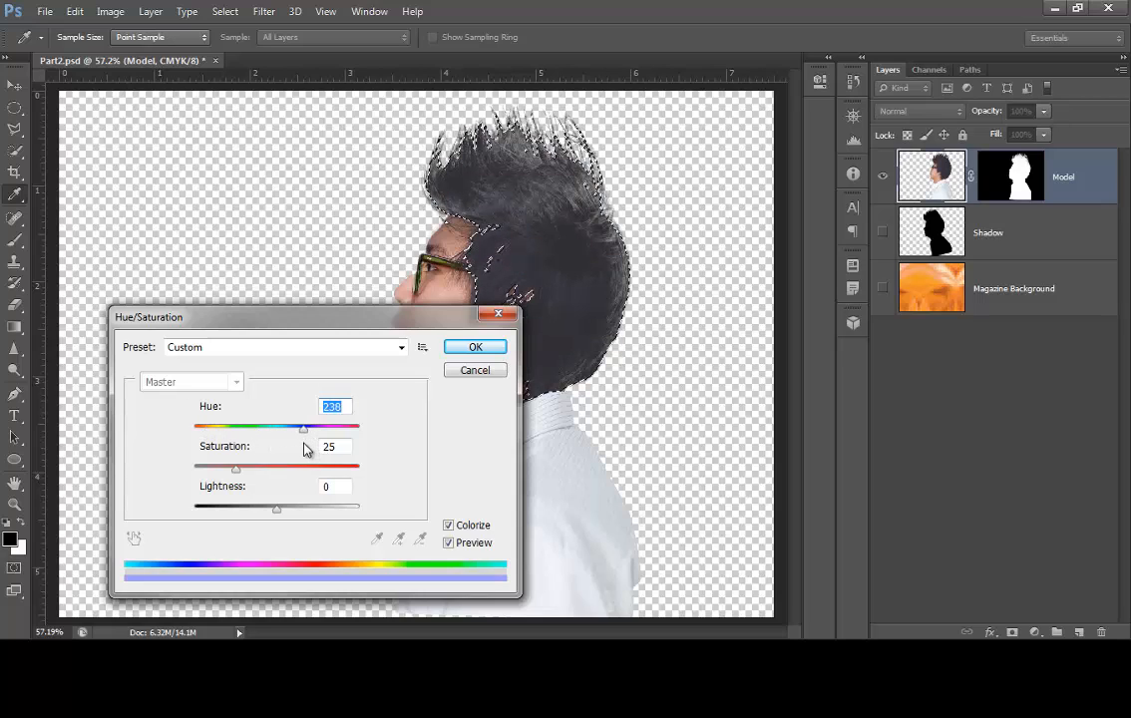
pyautogui.write('230')
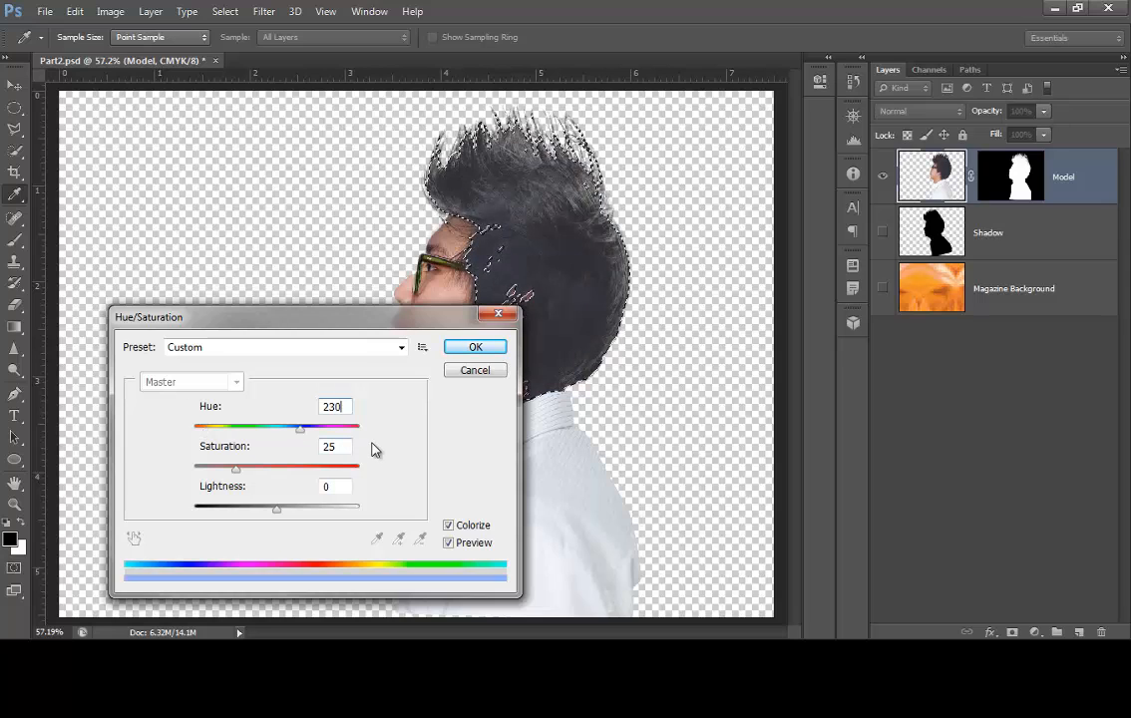
pyautogui.press('Tab')
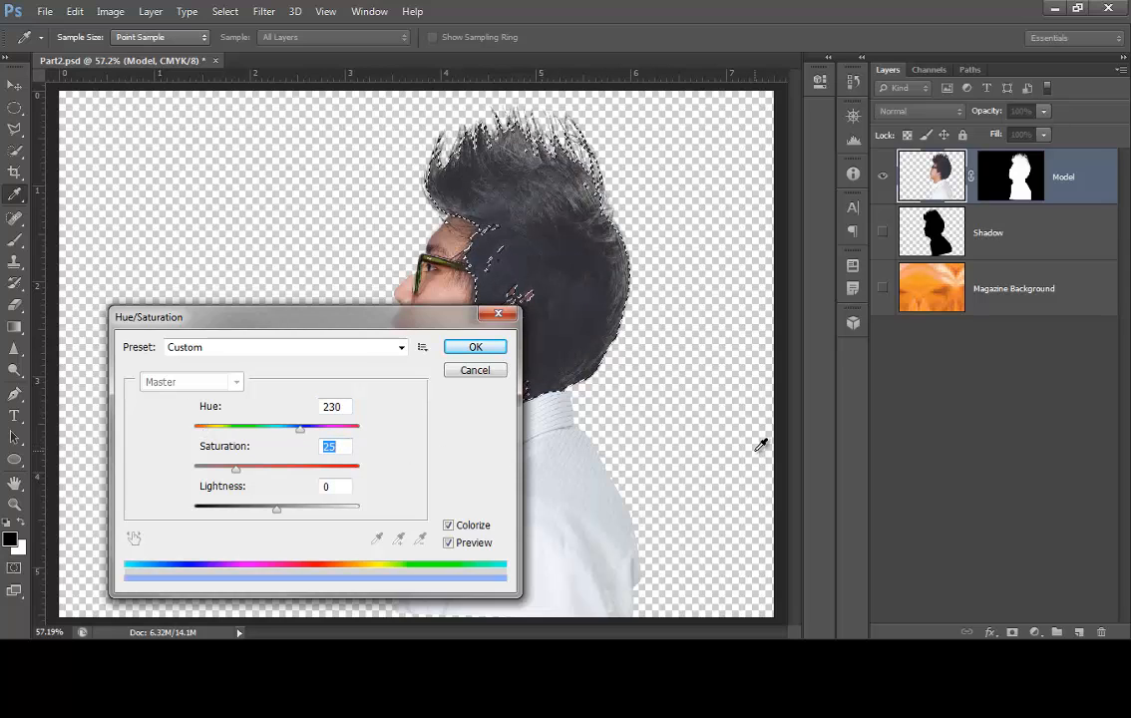
pyautogui.write('56')
pyautogui.press('Tab')
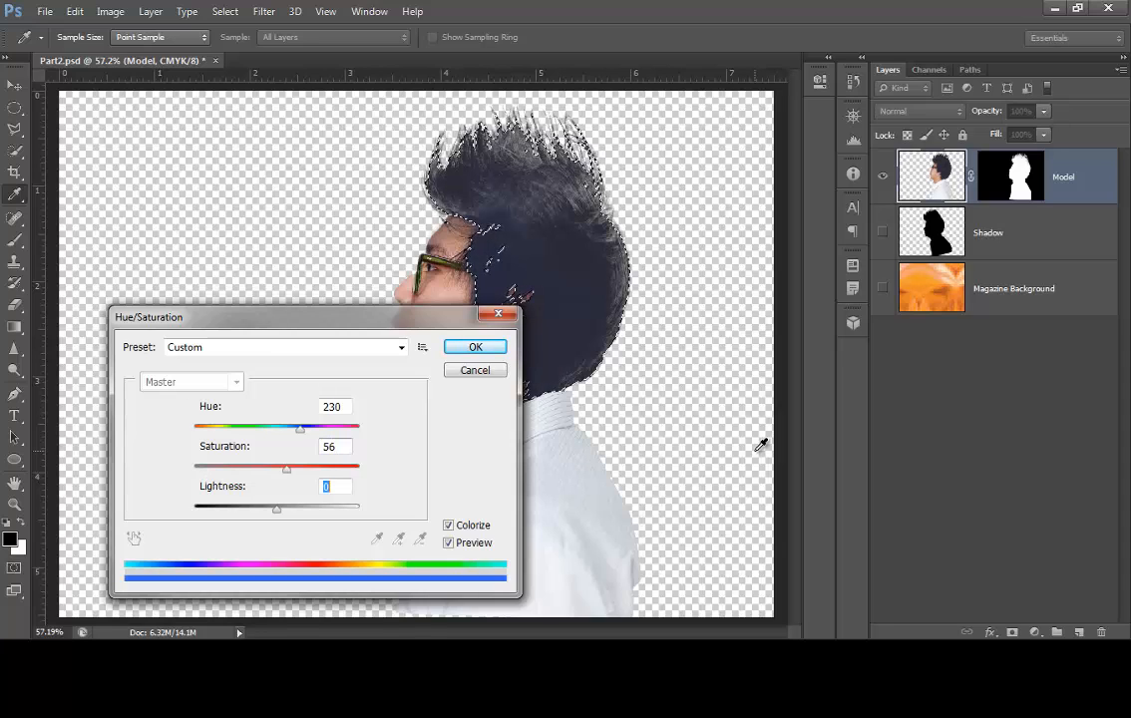
pyautogui.write('11')
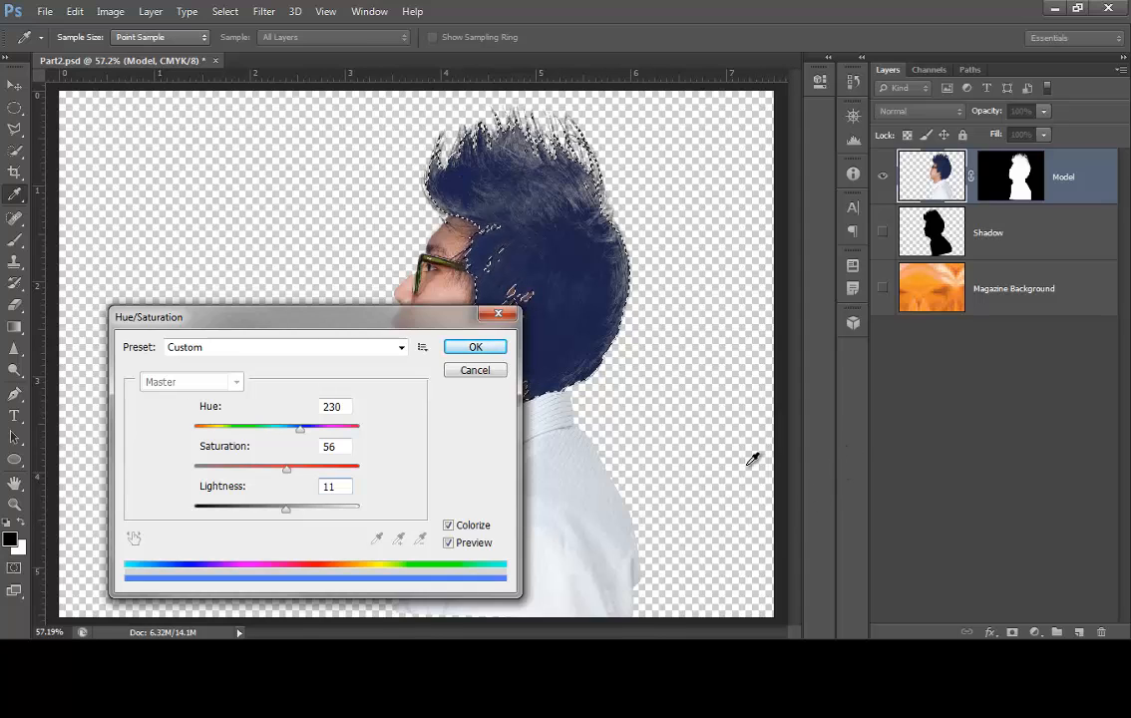
pyautogui.press('b')
pyautogui.click(469, 347)
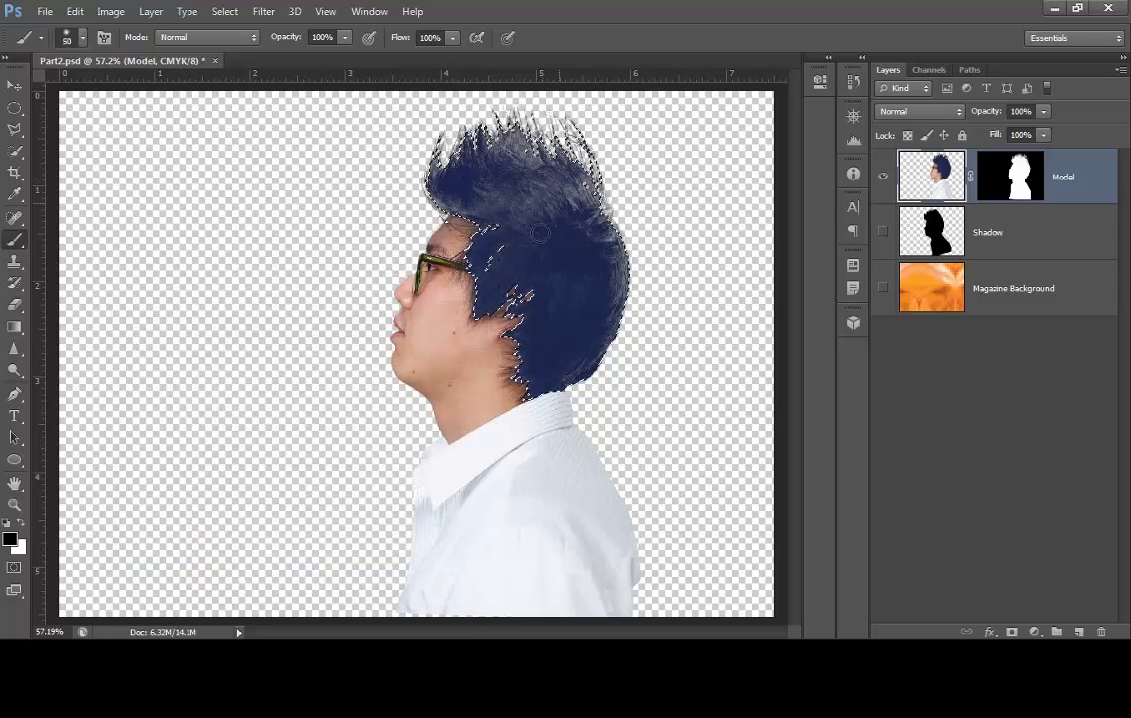
# Step: Apply Levels to the selected hair with input black point 56, midtone 1.65 and white point 255
pyautogui.click(108, 12)
pyautogui.moveTo(110, 55)
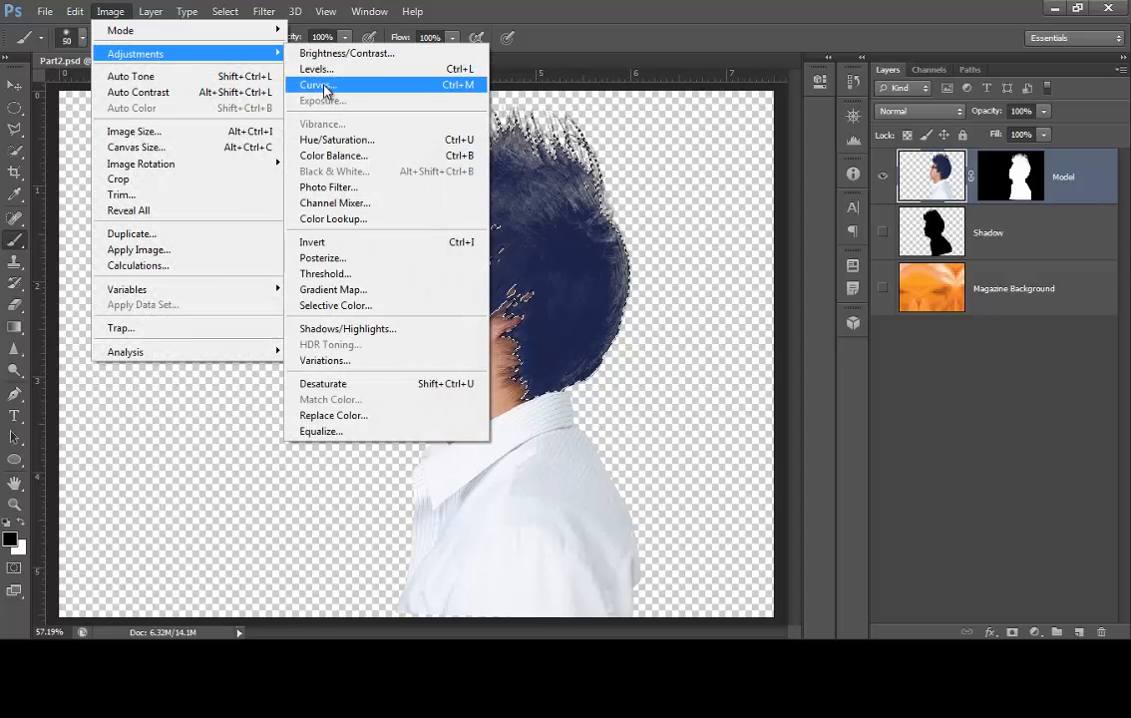
pyautogui.click(315, 70)
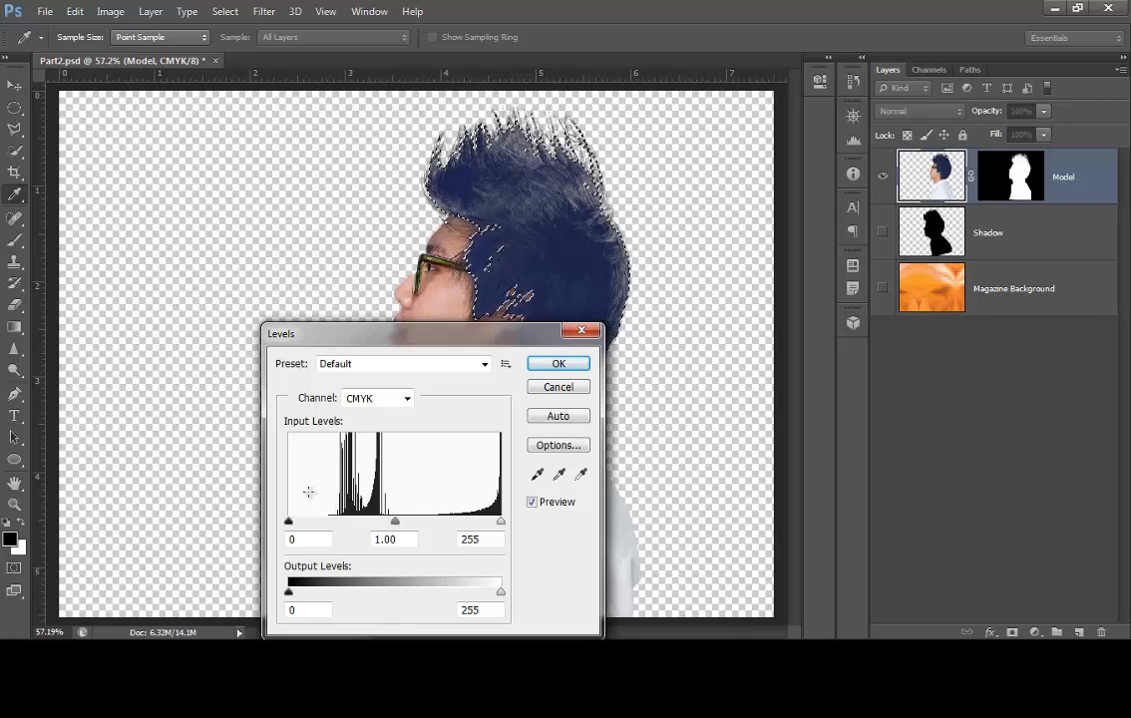
pyautogui.moveTo(289, 521); pyautogui.dragTo(336, 537)
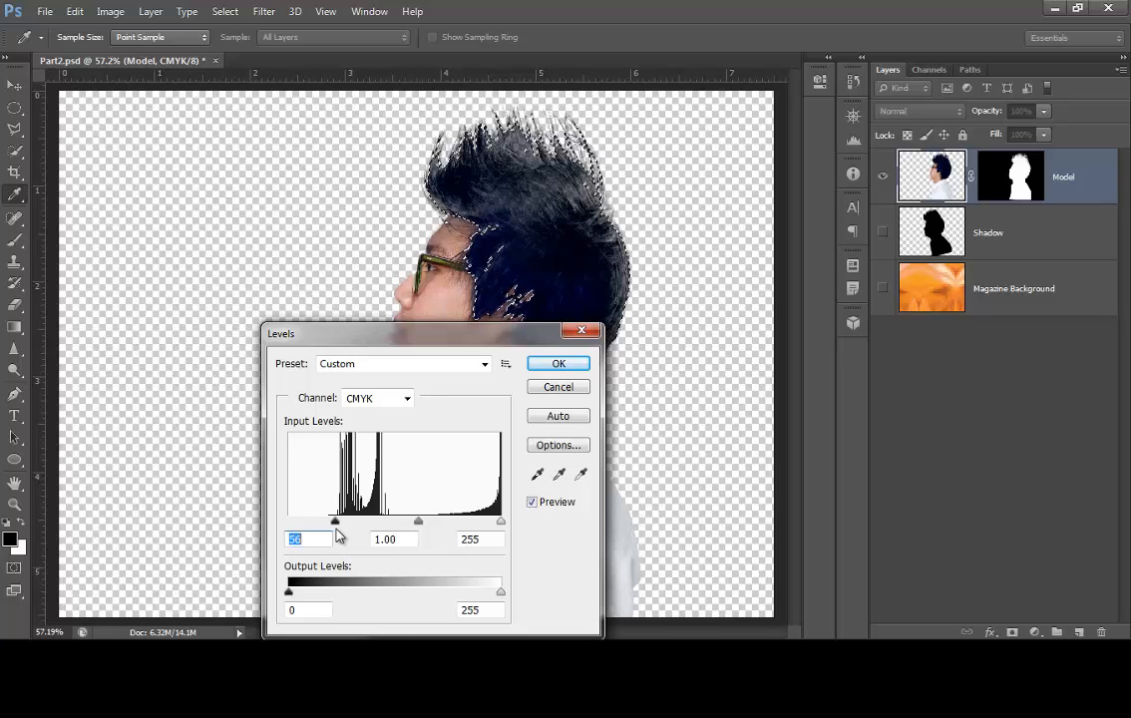
pyautogui.click(405, 539)
pyautogui.write('1.65')
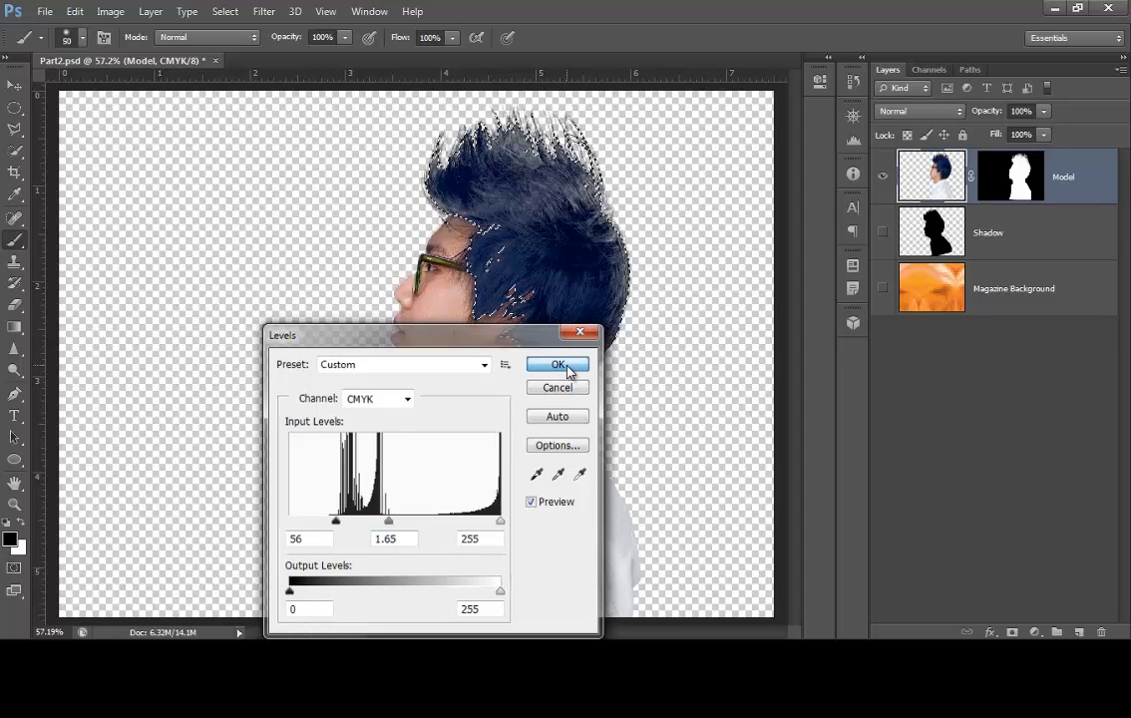
pyautogui.click(565, 368)
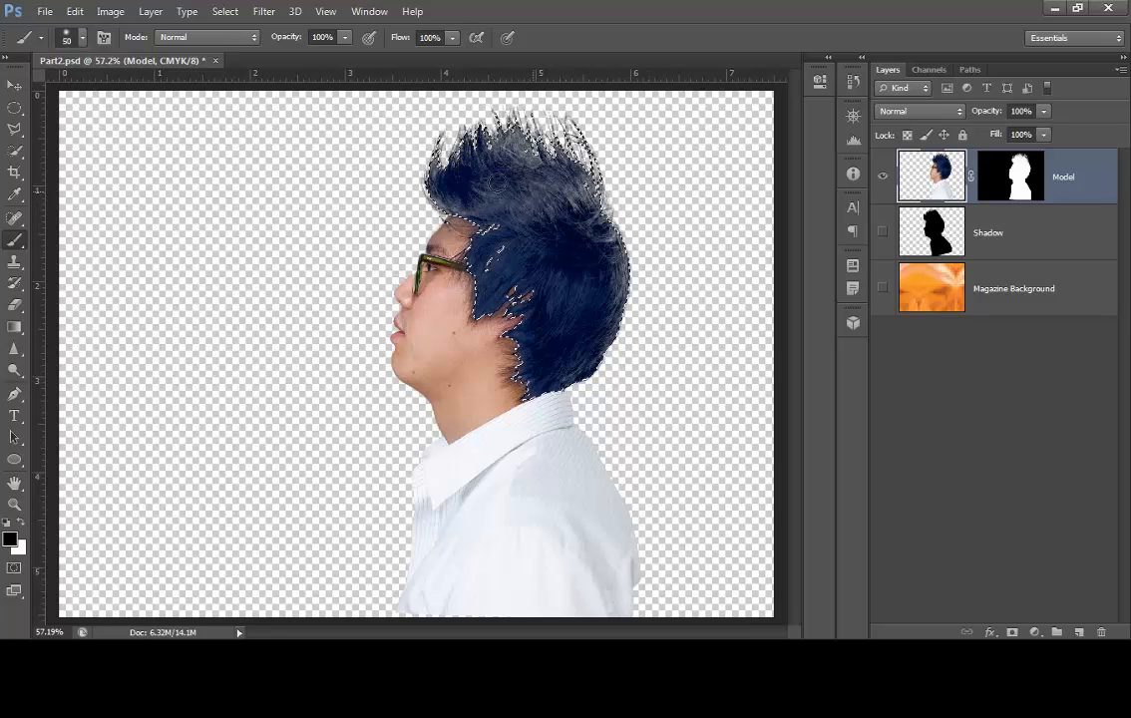
# Step: Save the document and preview the recolored hair against the Magazine Background layer, hiding that layer again
pyautogui.click(44, 11)
pyautogui.click(81, 195)
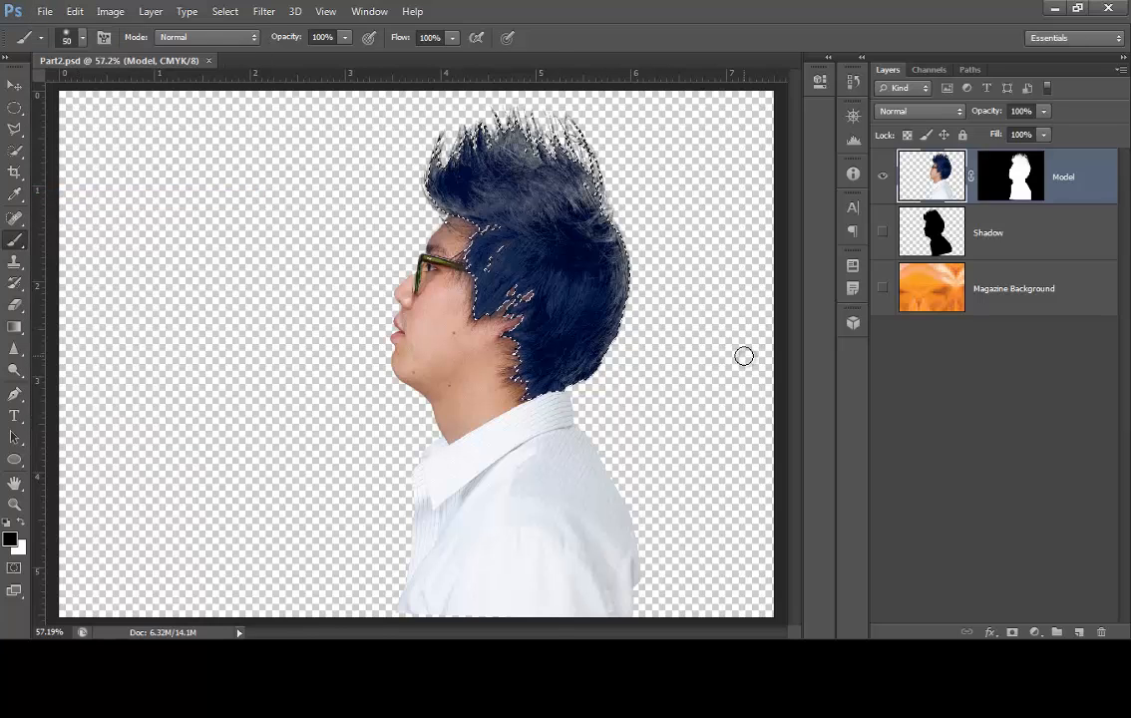
pyautogui.click(882, 289)
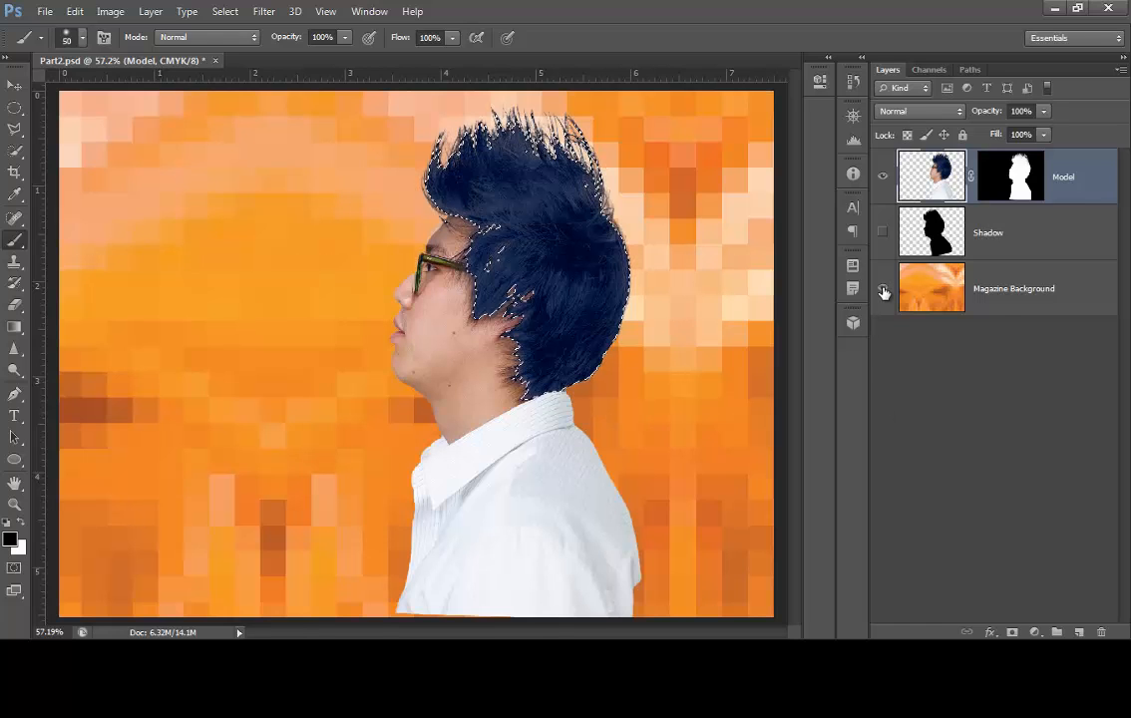
pyautogui.click(884, 290)
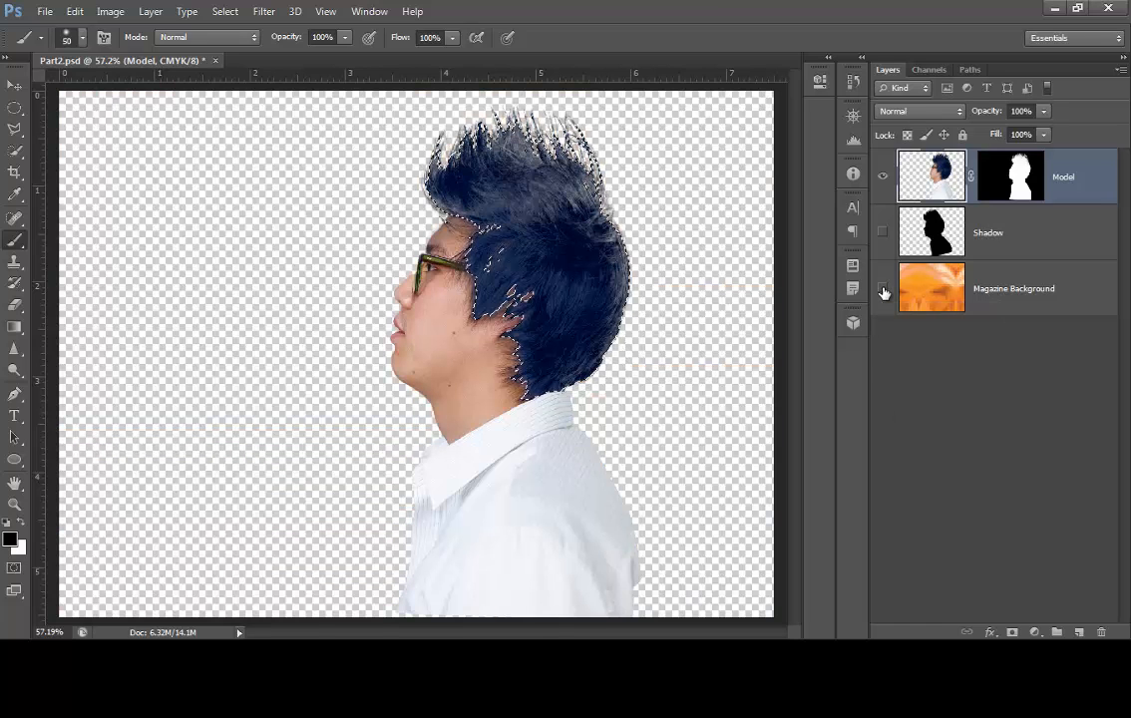